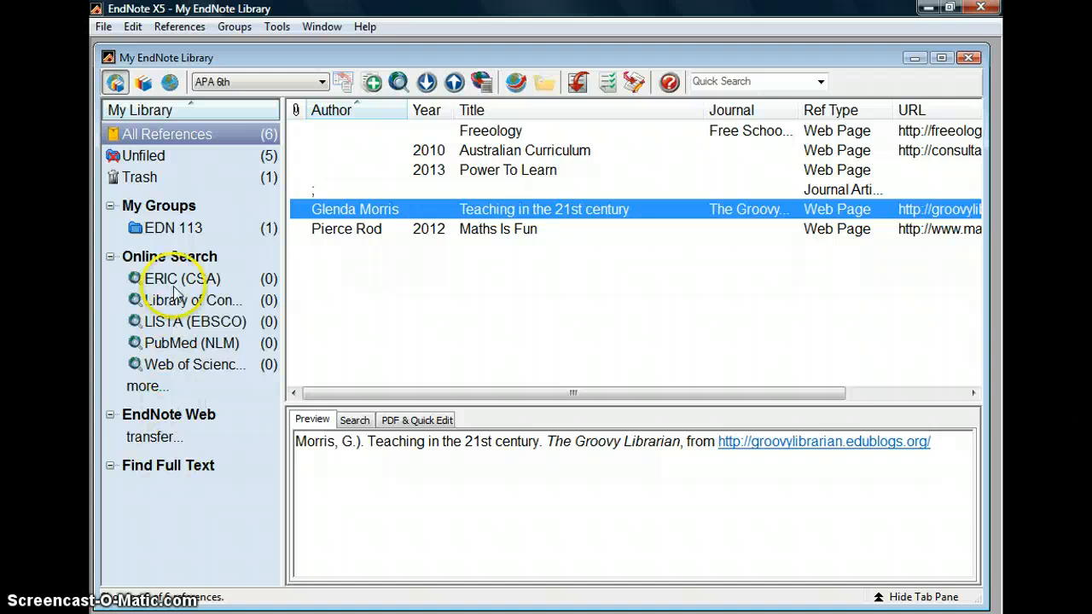
- Create a new reference with the Journal Article reference type and maximize its window
{"action": "left_click", "coordinate": [188, 32]}
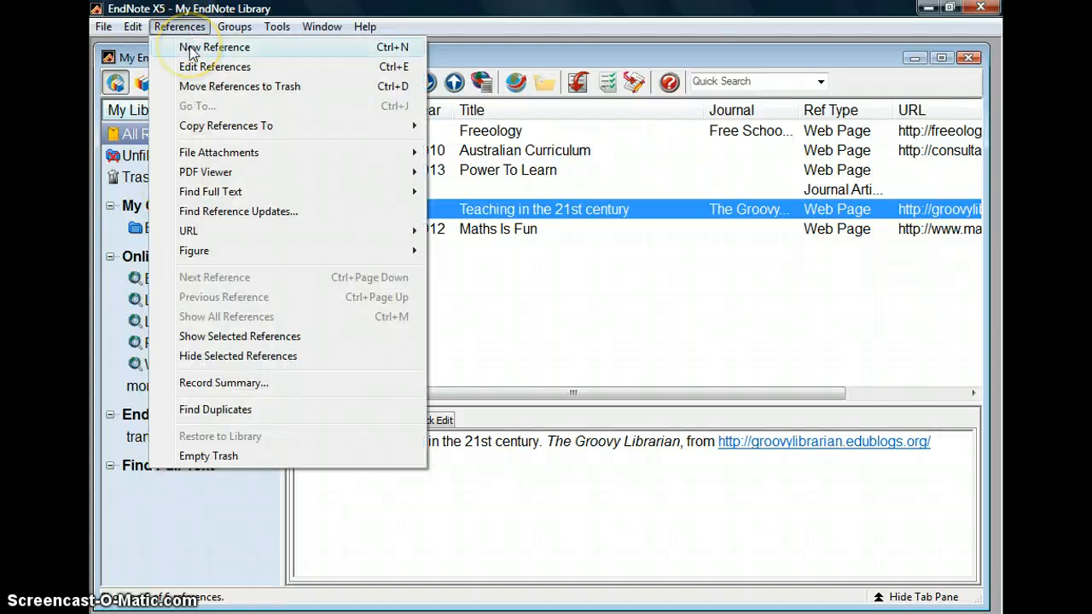
{"action": "left_click", "coordinate": [191, 50]}
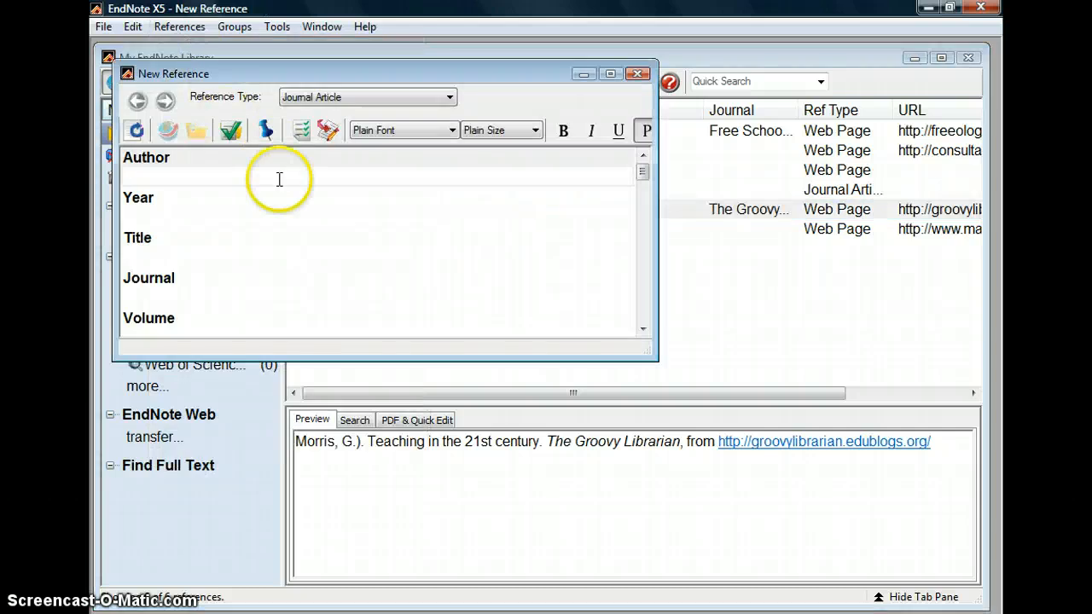
{"action": "left_click", "coordinate": [452, 96]}
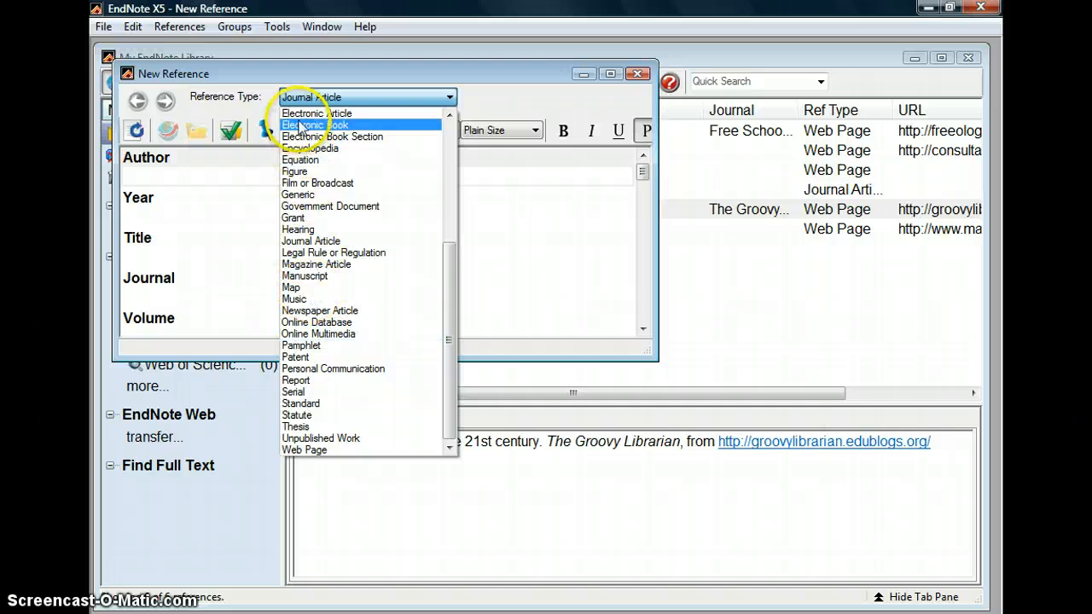
{"action": "left_click", "coordinate": [448, 97]}
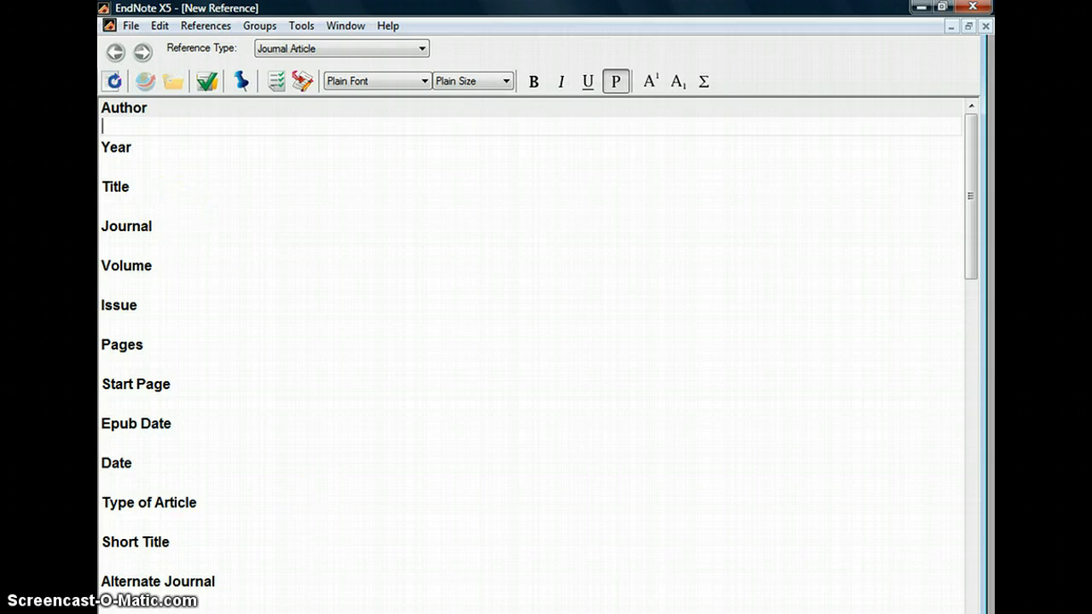
- Switch to the browser, copy both authors' names from the ERIC article record and paste them into the EndNote reference's Author field
{"action": "left_click", "coordinate": [588, 613]}
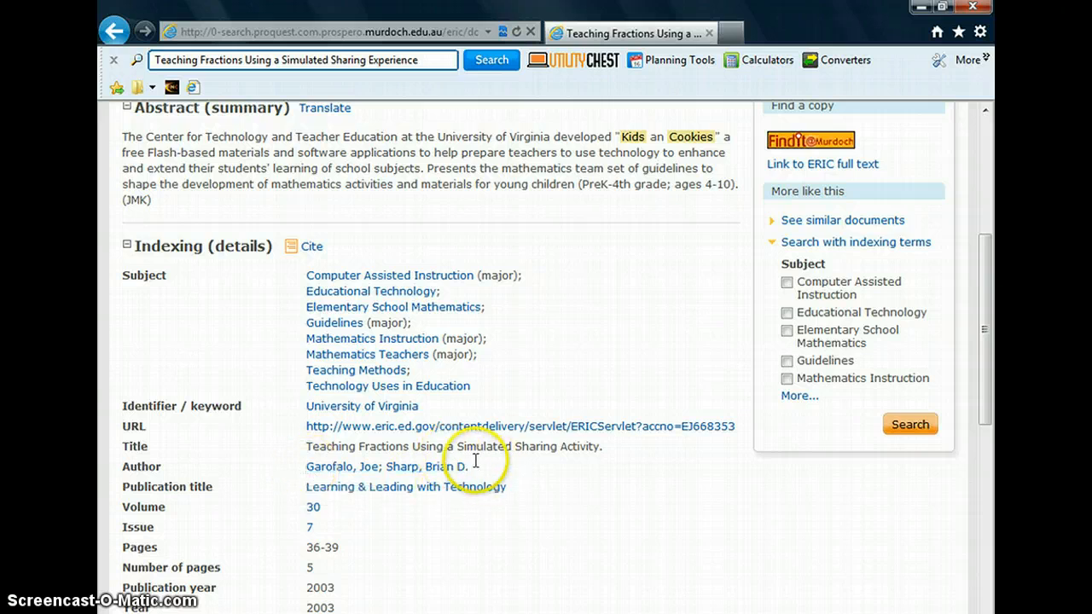
{"action": "left_click_drag", "start_coordinate": [470, 469], "coordinate": [313, 463]}
{"action": "right_click", "coordinate": [359, 467]}
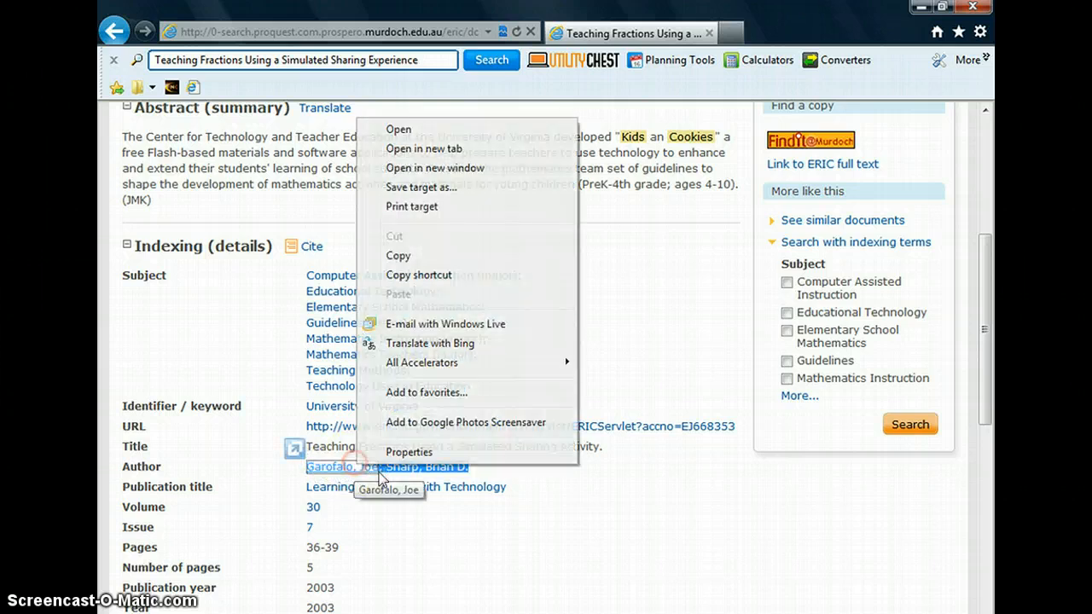
{"action": "left_click", "coordinate": [422, 260]}
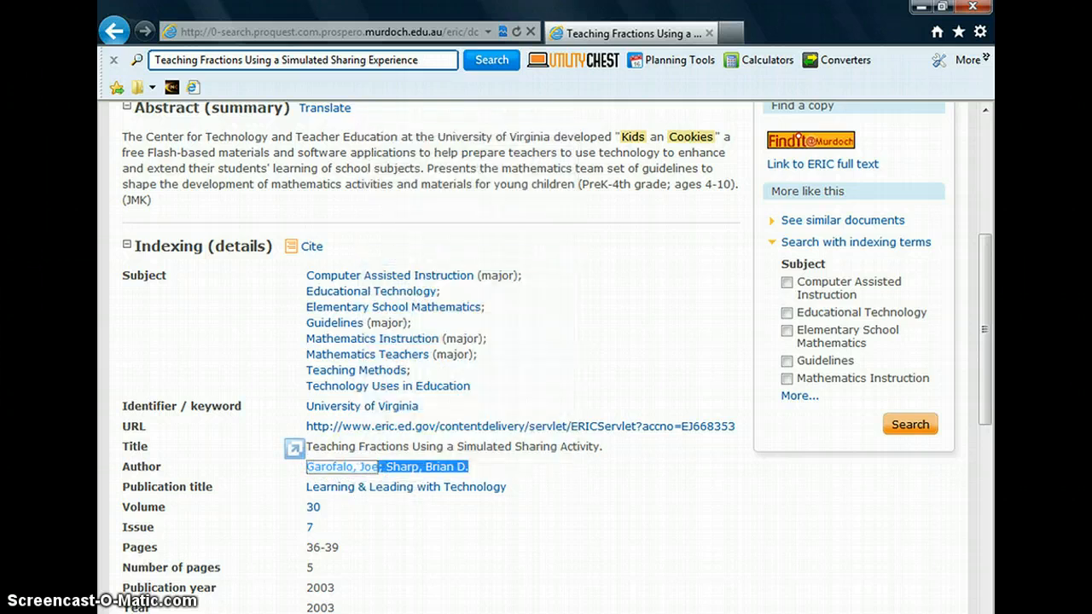
{"action": "left_click", "coordinate": [729, 613]}
{"action": "right_click", "coordinate": [120, 133]}
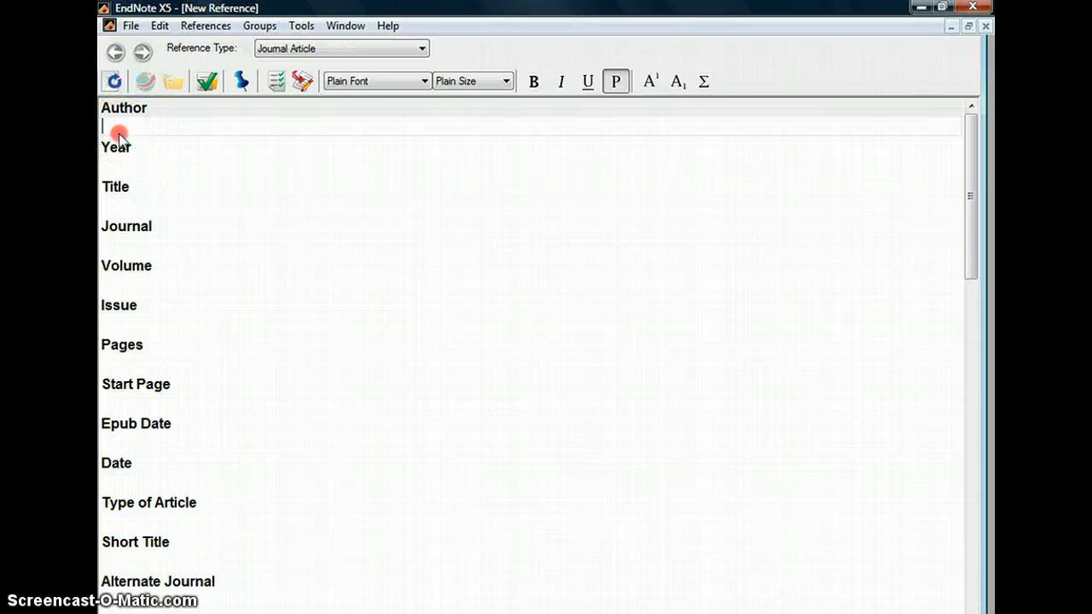
{"action": "left_click", "coordinate": [200, 186]}
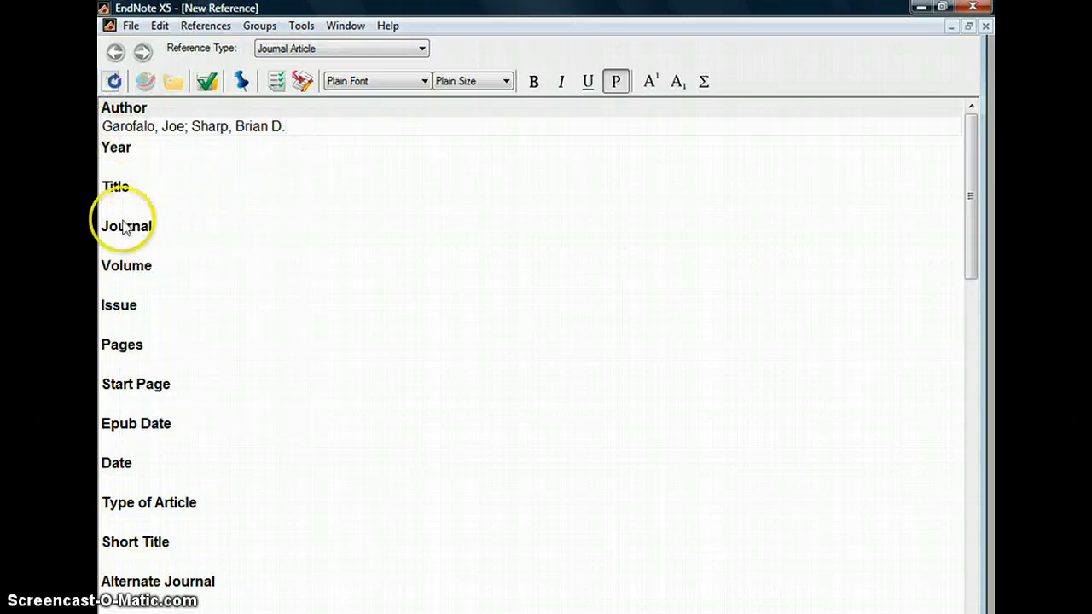
- Check the publication year in the browser's article record and enter 2003 as the reference's Year
{"action": "left_click", "coordinate": [583, 612]}
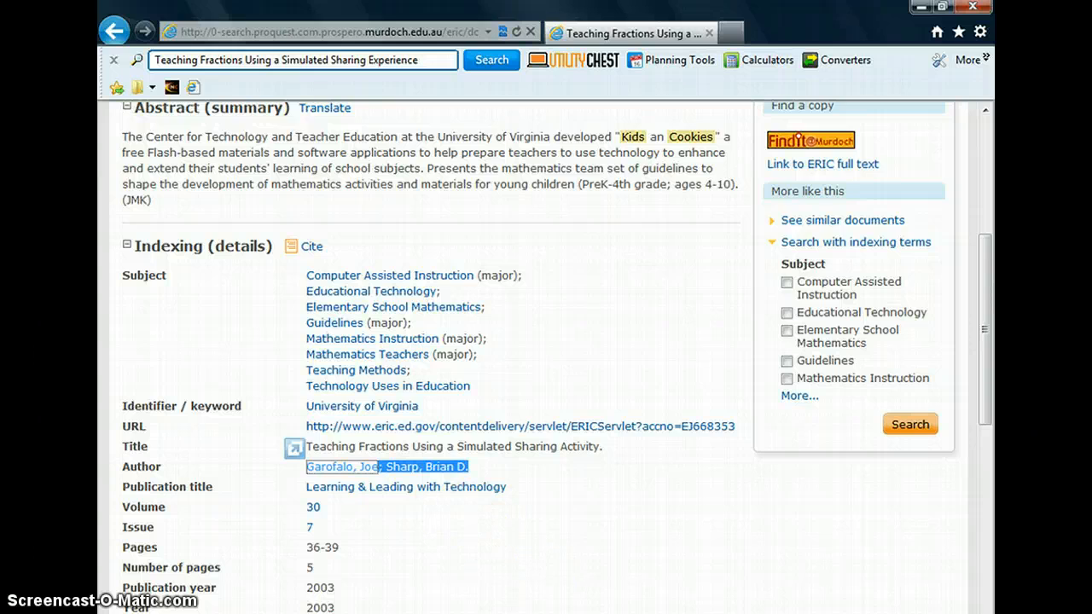
{"action": "key", "text": "alt+Tab"}
{"action": "left_click", "coordinate": [142, 159]}
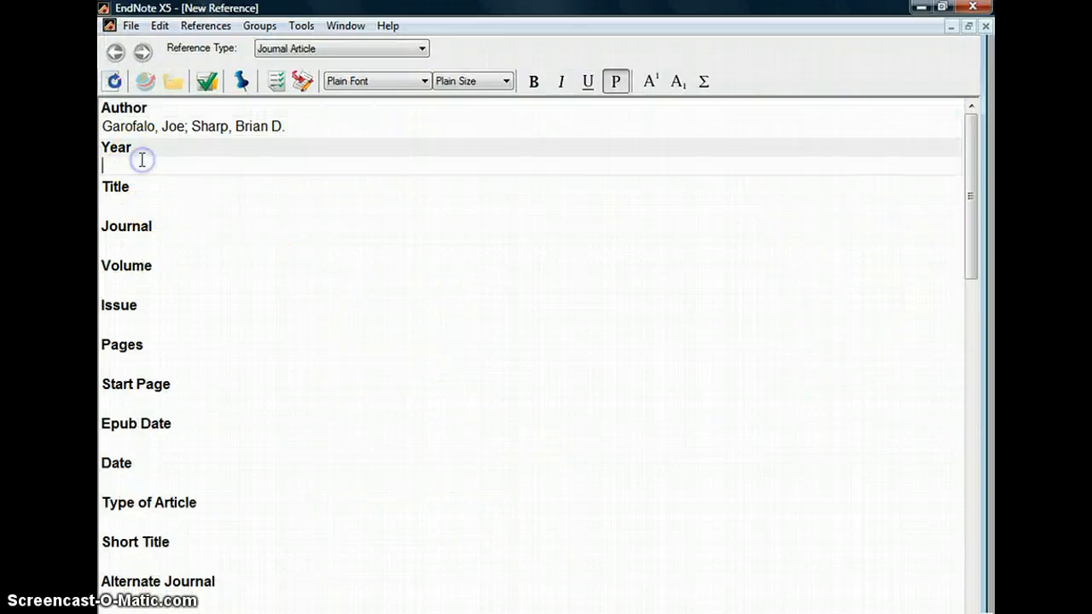
{"action": "type", "text": "2003"}
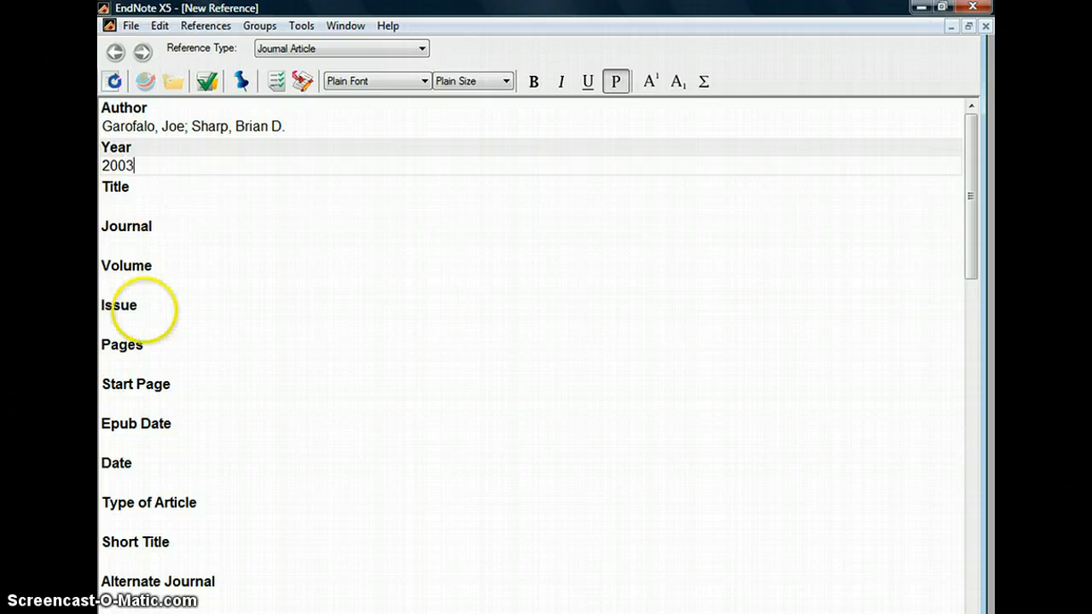
- Copy the title "Teaching Fractions Using a Simulated Sharing Activity." from the browser's article record into the EndNote reference's Title field
{"action": "left_click", "coordinate": [139, 203]}
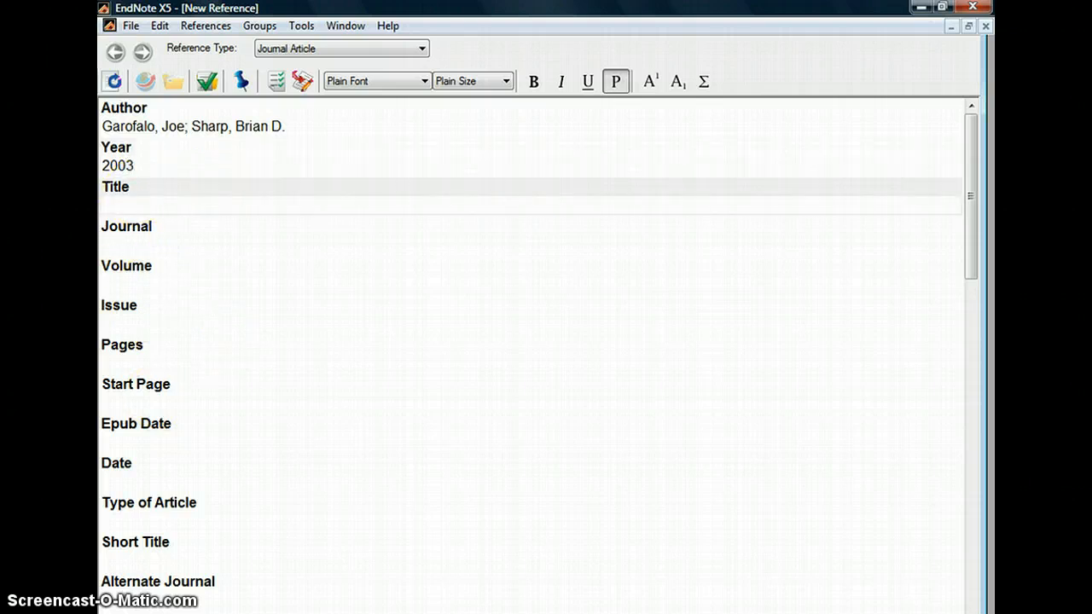
{"action": "key", "text": "alt+Tab"}
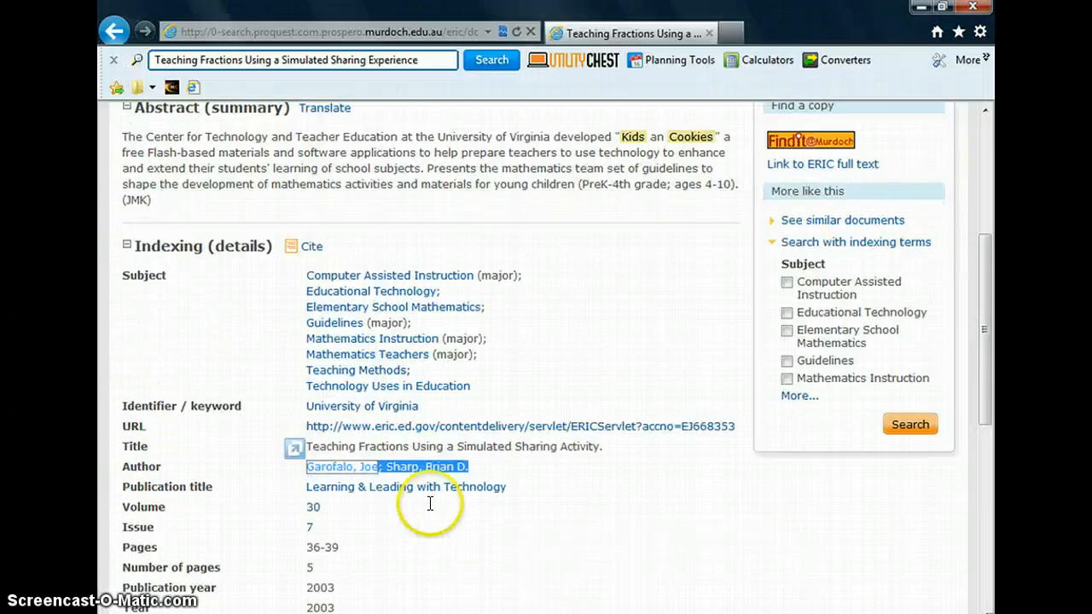
{"action": "left_click_drag", "start_coordinate": [607, 446], "coordinate": [311, 440]}
{"action": "right_click", "coordinate": [335, 455]}
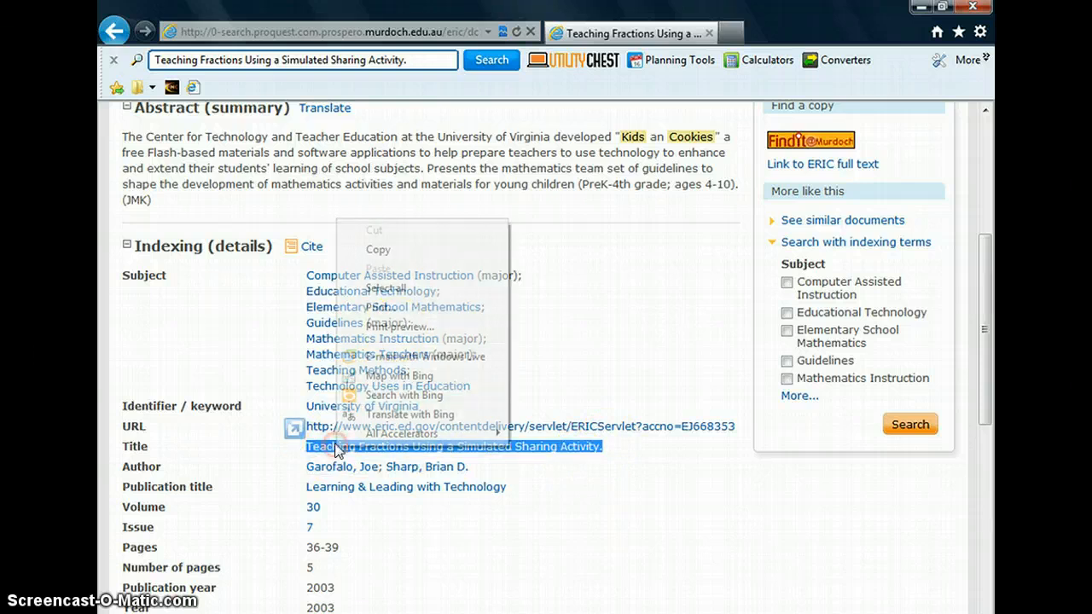
{"action": "left_click", "coordinate": [381, 247]}
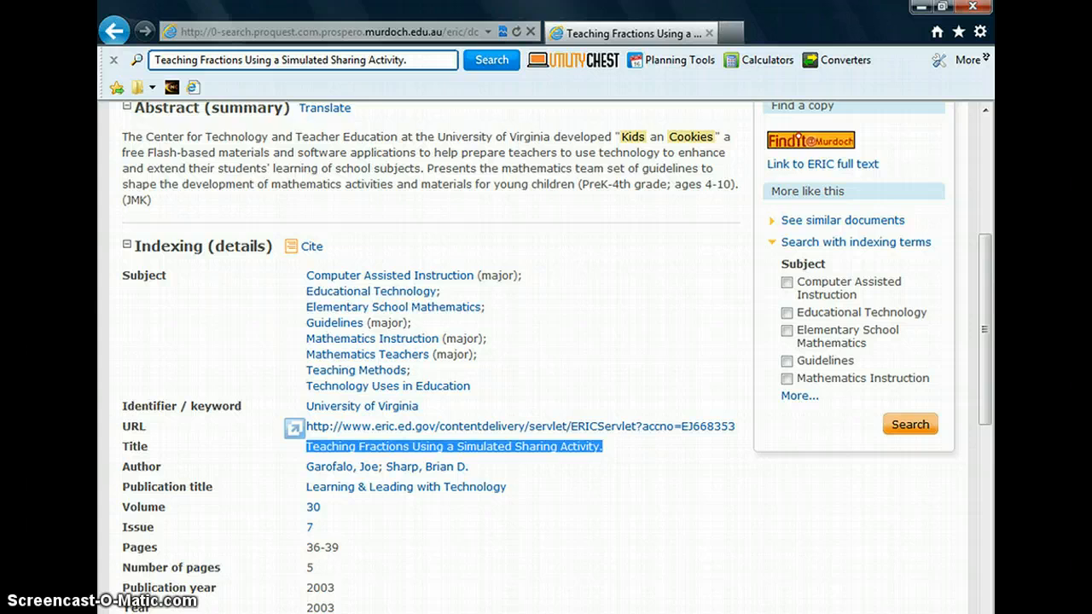
{"action": "key", "text": "alt+Tab"}
{"action": "right_click", "coordinate": [111, 203]}
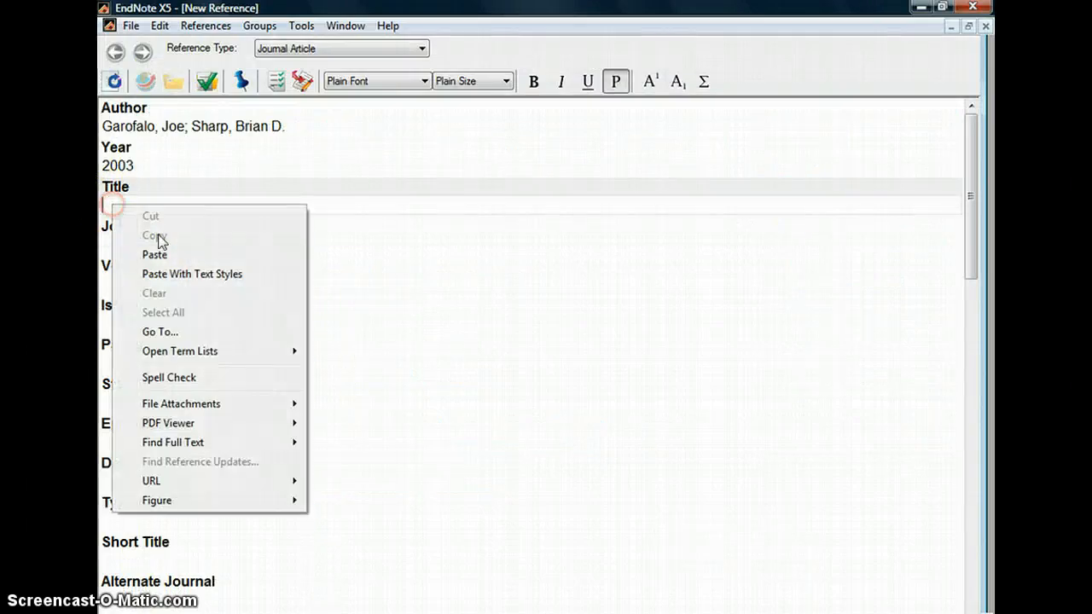
{"action": "left_click", "coordinate": [155, 254]}
- Enter 30 as the Volume and copy the publication title "Learning & Leading with Technology" from the browser record into EndNote's Journal field
{"action": "key", "text": "Tab"}
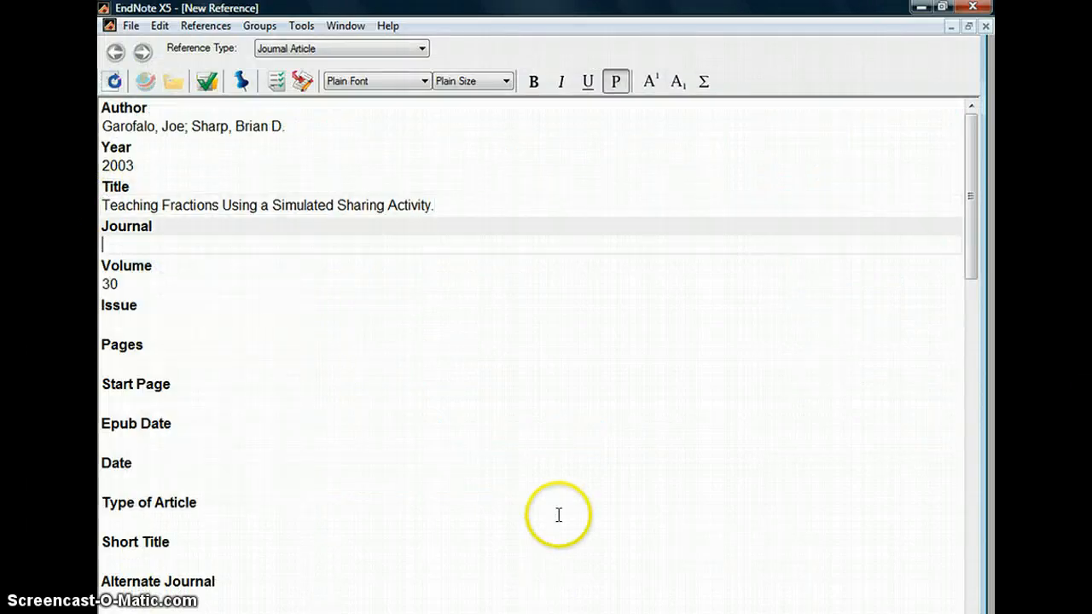
{"action": "key", "text": "alt+Tab"}
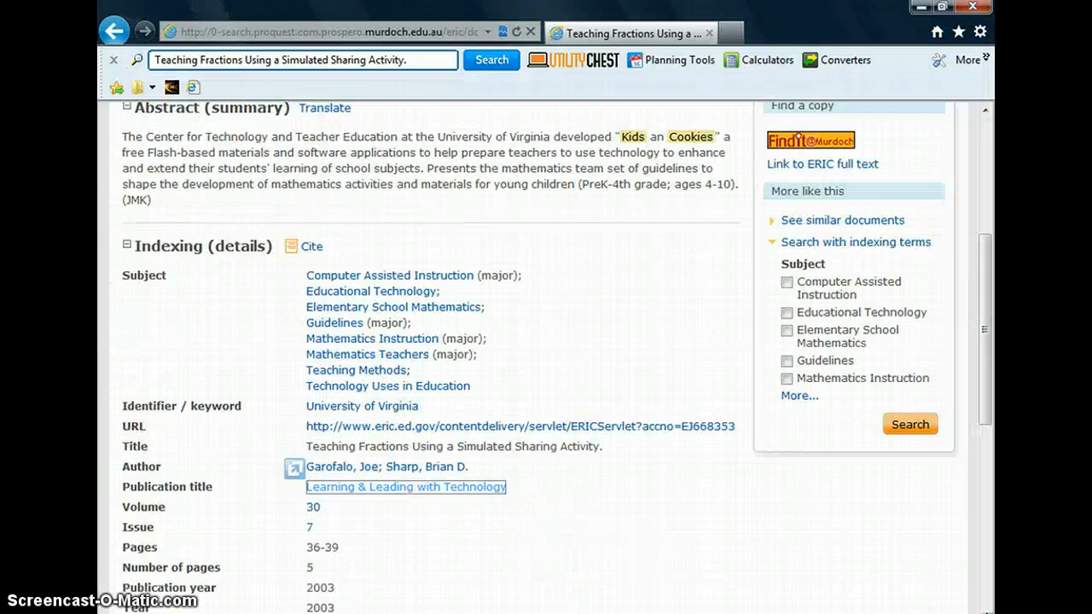
{"action": "left_click", "coordinate": [512, 486]}
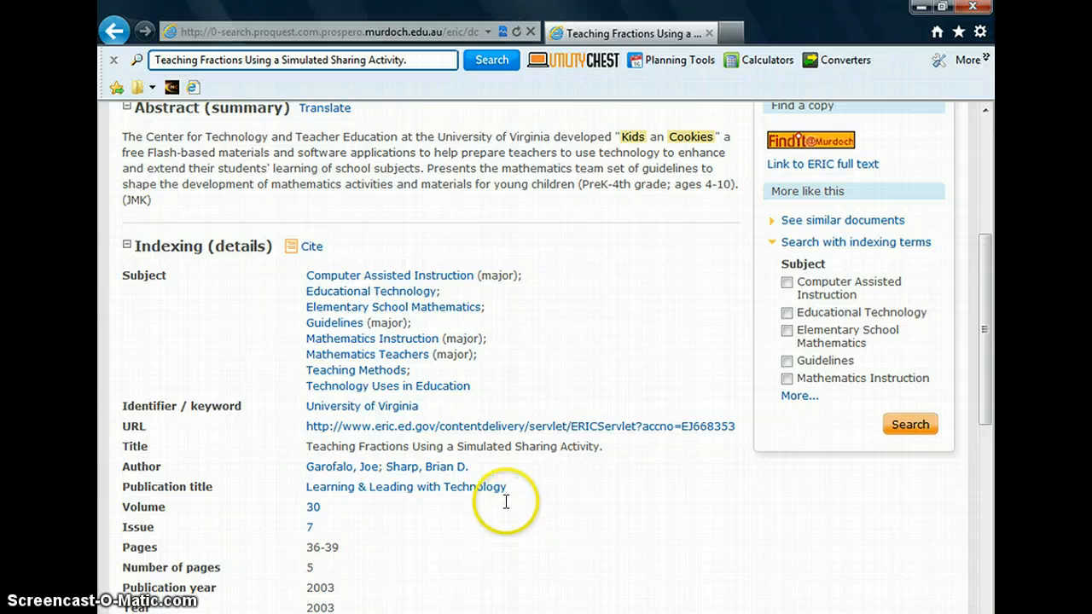
{"action": "left_click_drag", "start_coordinate": [504, 486], "coordinate": [293, 485]}
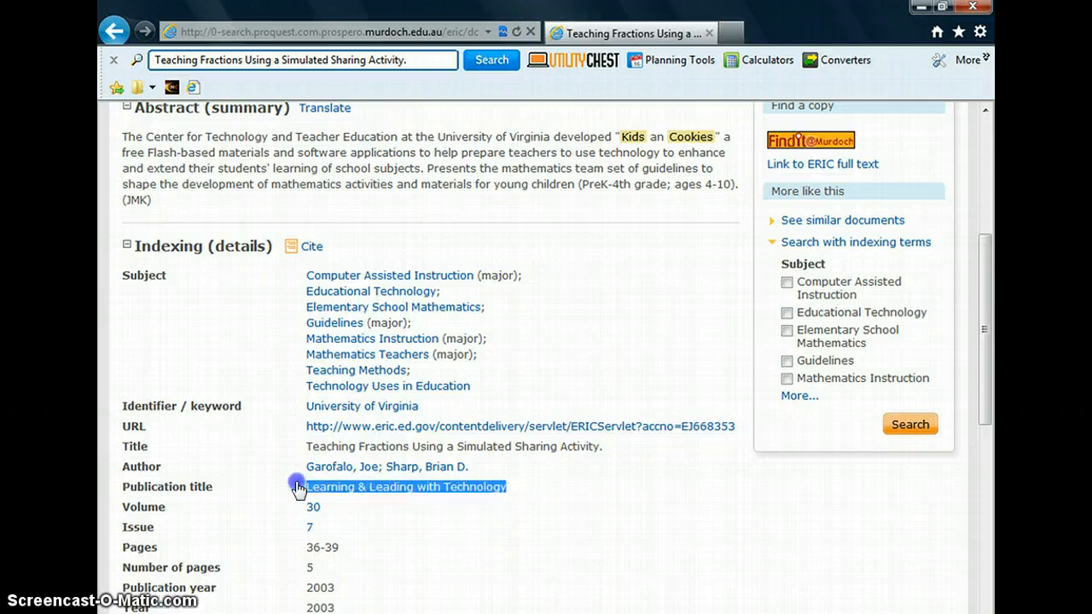
{"action": "right_click", "coordinate": [387, 486]}
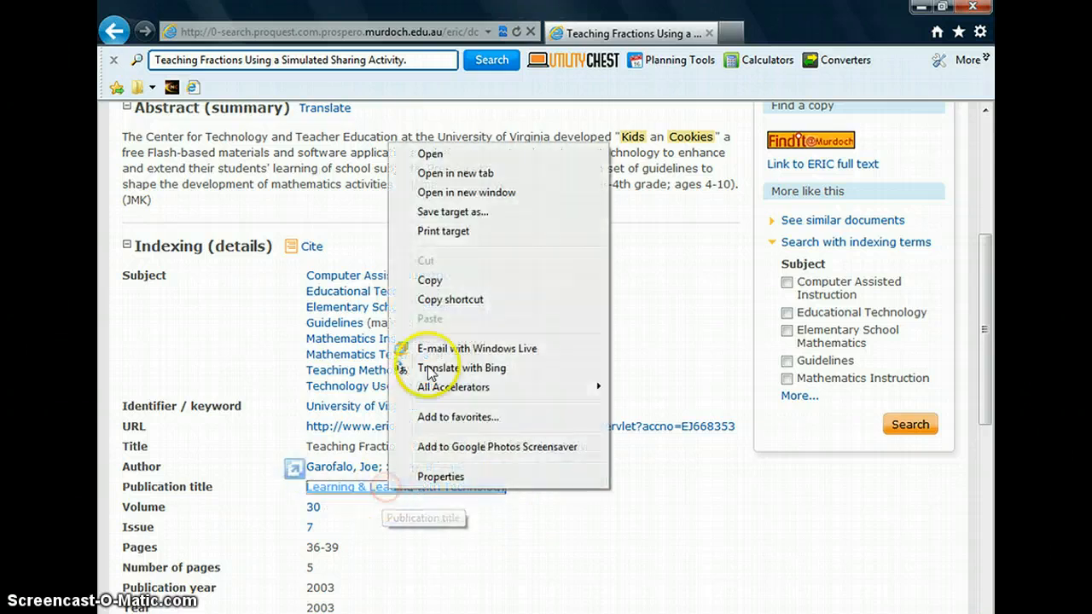
{"action": "left_click", "coordinate": [430, 281]}
{"action": "key", "text": "alt+Tab"}
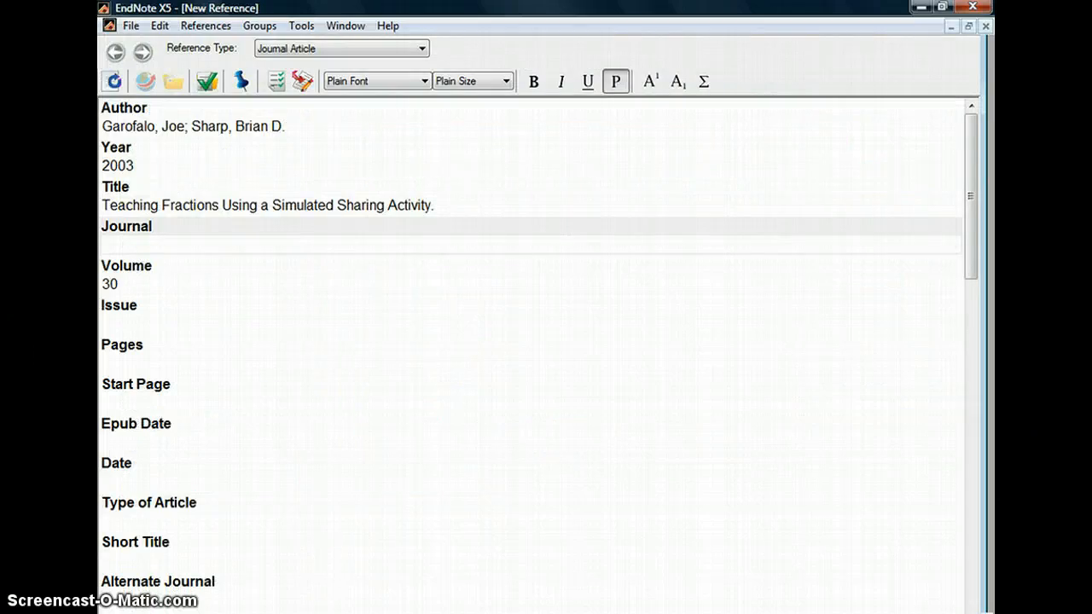
{"action": "left_click", "coordinate": [108, 239]}
{"action": "right_click", "coordinate": [111, 243]}
{"action": "left_click", "coordinate": [151, 293]}
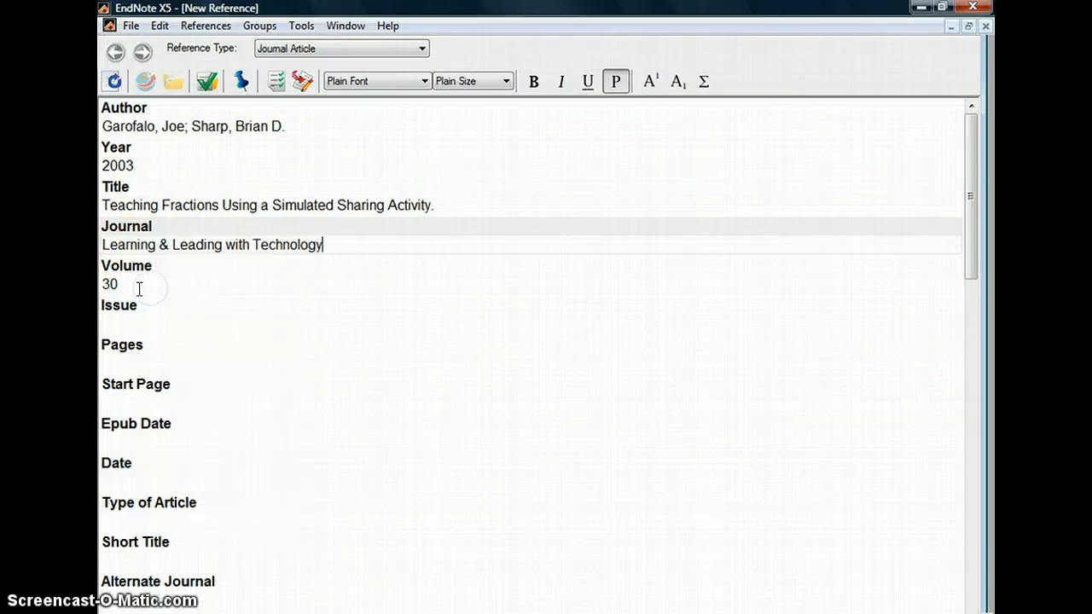
- Consult the issue and page details in the browser's article record and enter Issue 7 and Pages 36-39 in the EndNote reference
{"action": "mouse_move", "coordinate": [588, 613]}
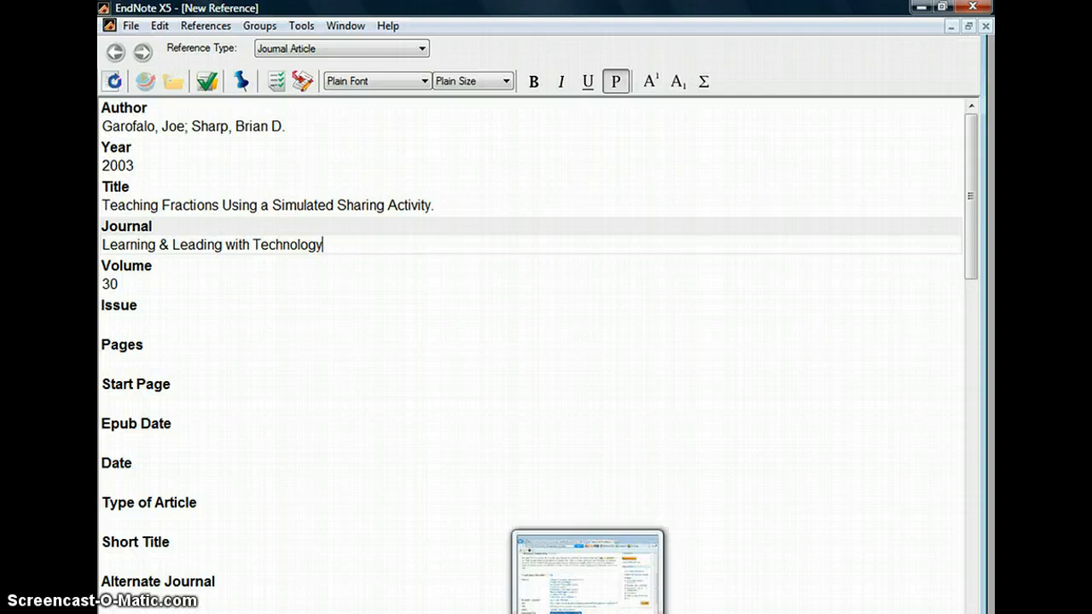
{"action": "left_click", "coordinate": [588, 580]}
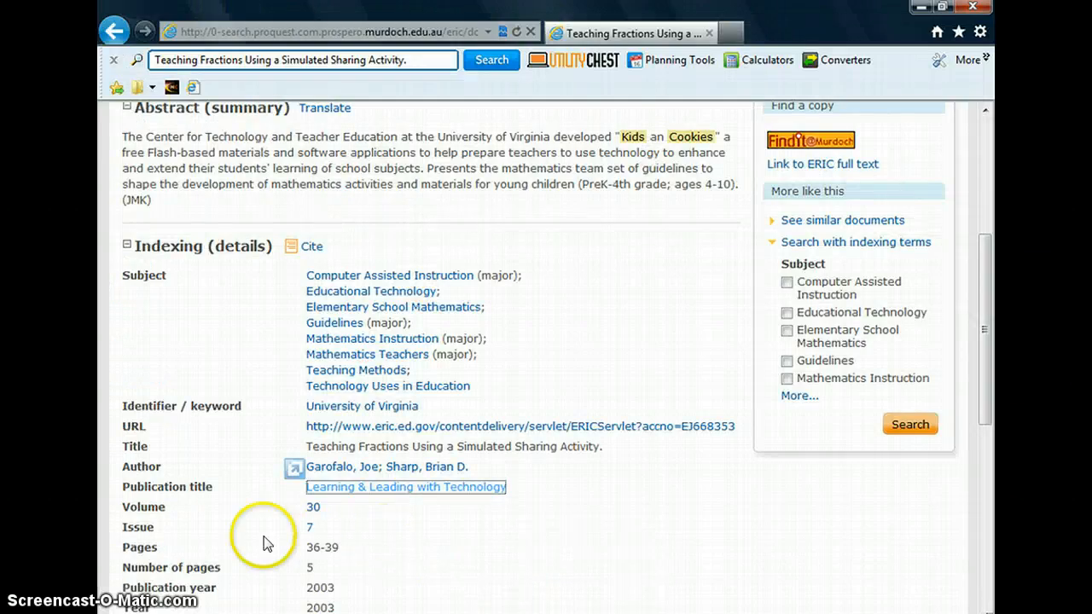
{"action": "mouse_move", "coordinate": [727, 613]}
{"action": "left_click", "coordinate": [727, 580]}
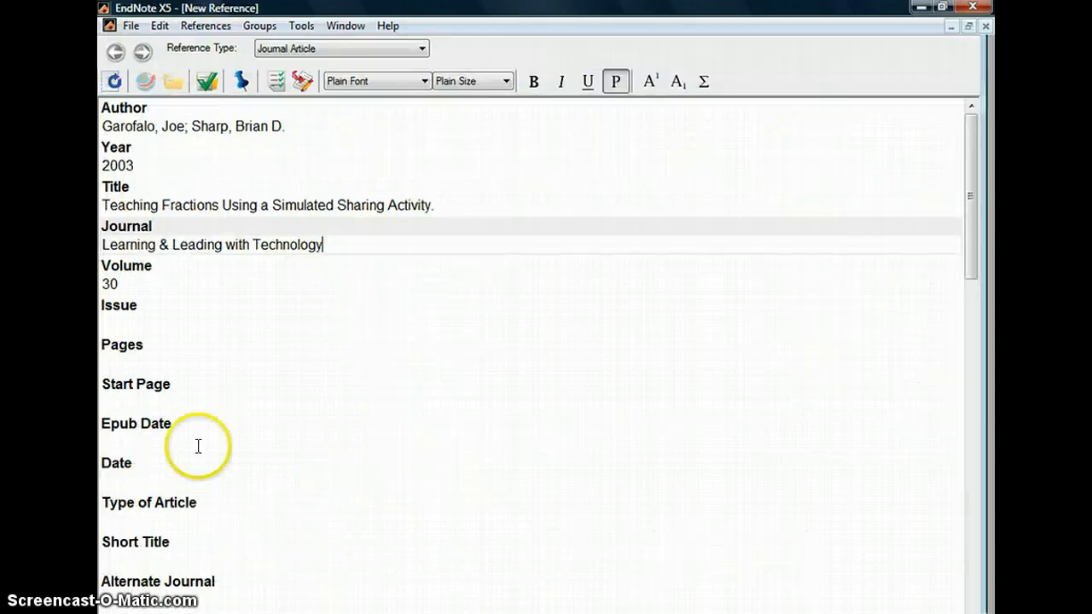
{"action": "left_click", "coordinate": [119, 312]}
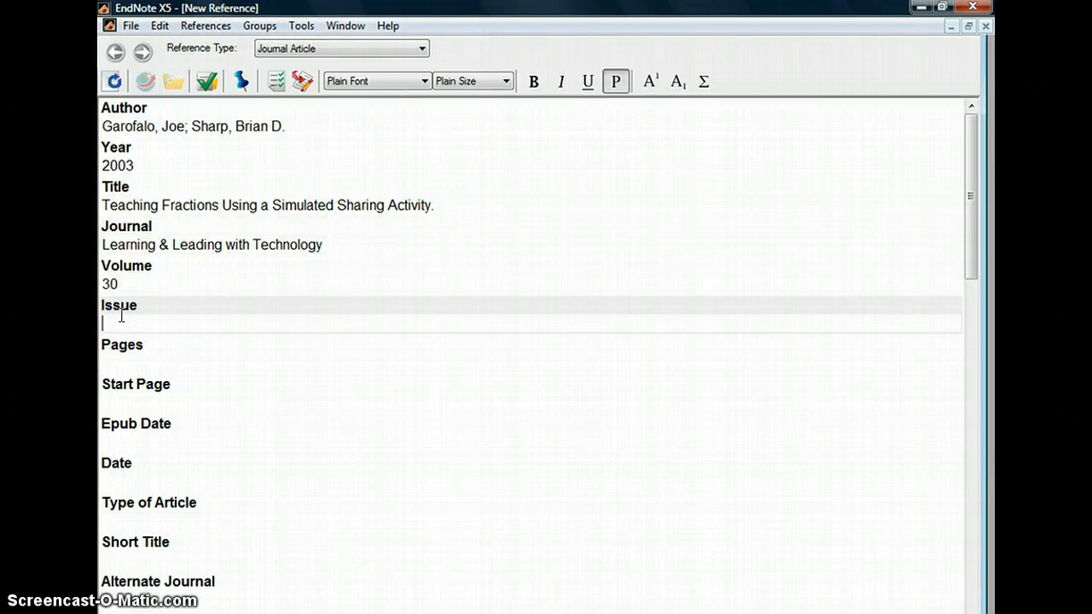
{"action": "left_click", "coordinate": [118, 361]}
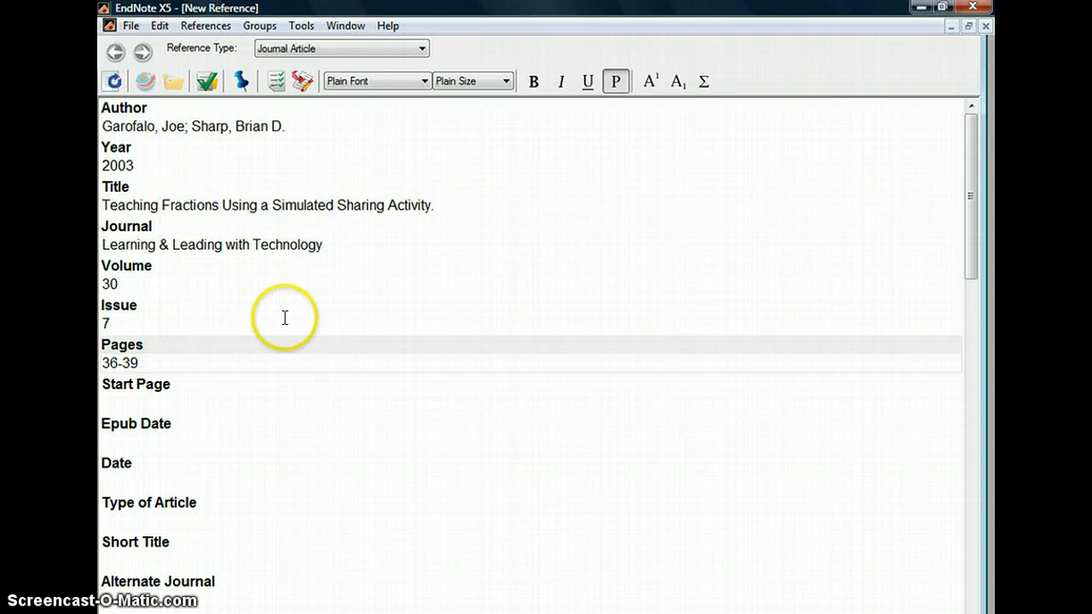
- In the Author field, shorten the first author's given name to an initial, remove the semicolon, and put the second author on a separate line
{"action": "left_click", "coordinate": [289, 127]}
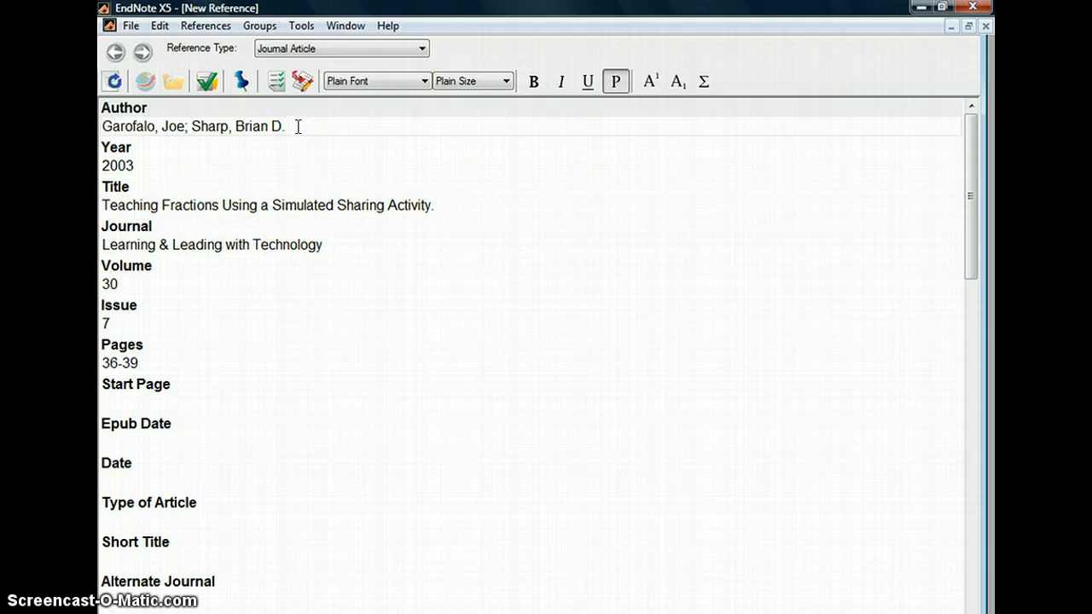
{"action": "left_click", "coordinate": [189, 127]}
{"action": "key", "text": "BackSpace"}
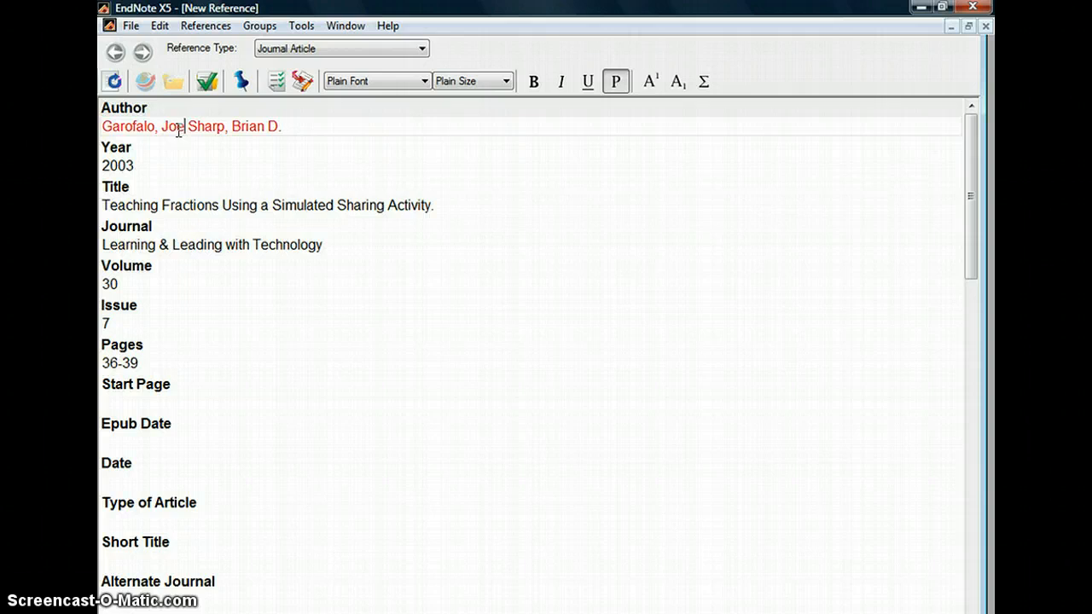
{"action": "key", "text": "BackSpace"}
{"action": "key", "text": "BackSpace"}
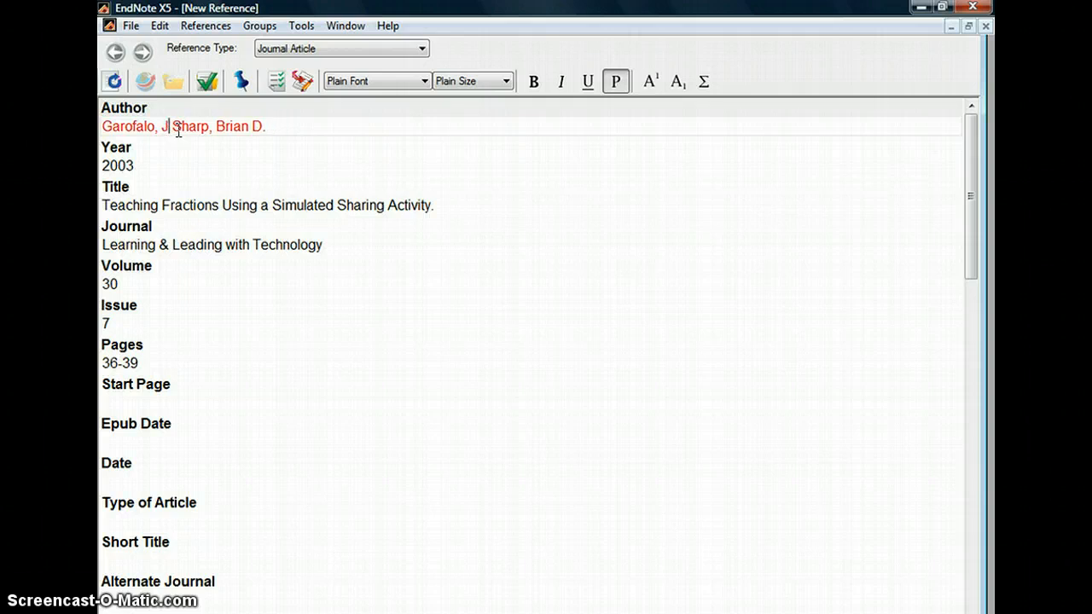
{"action": "left_click", "coordinate": [162, 128]}
{"action": "key", "text": "BackSpace"}
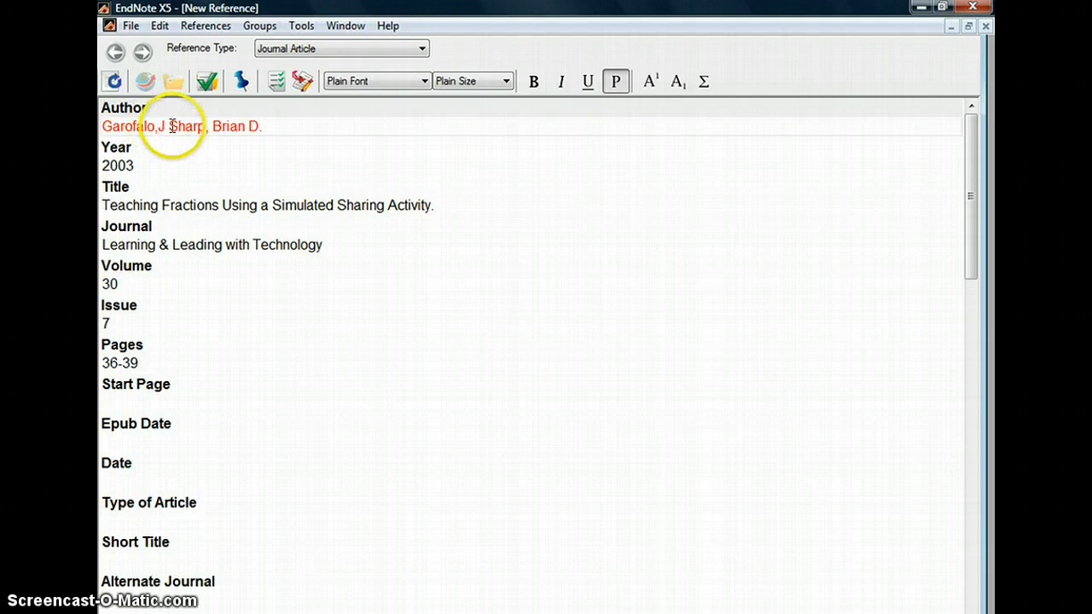
{"action": "left_click", "coordinate": [171, 127]}
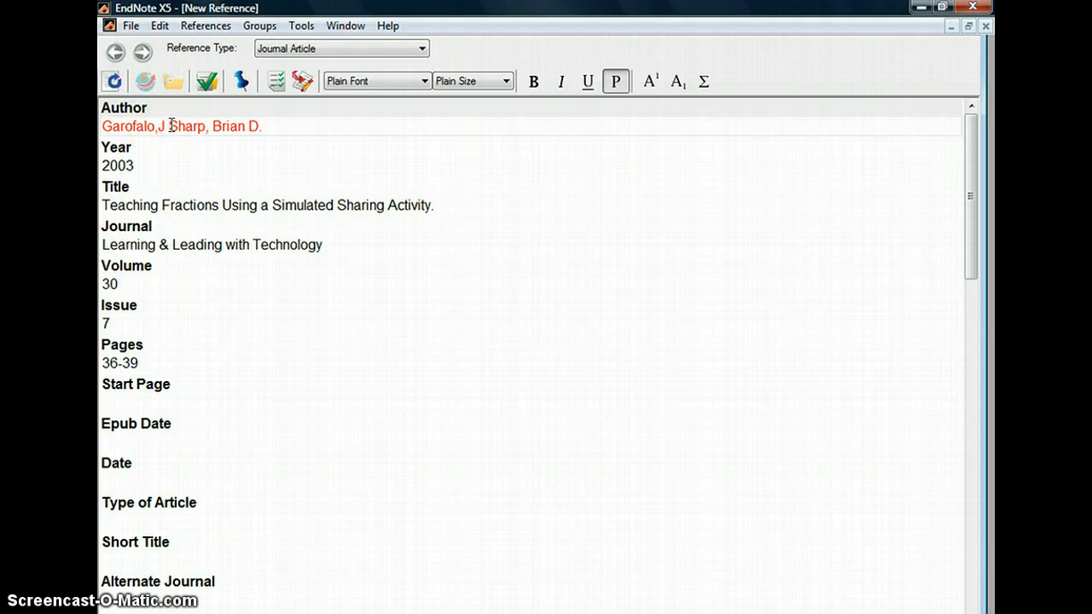
{"action": "key", "text": "Return"}
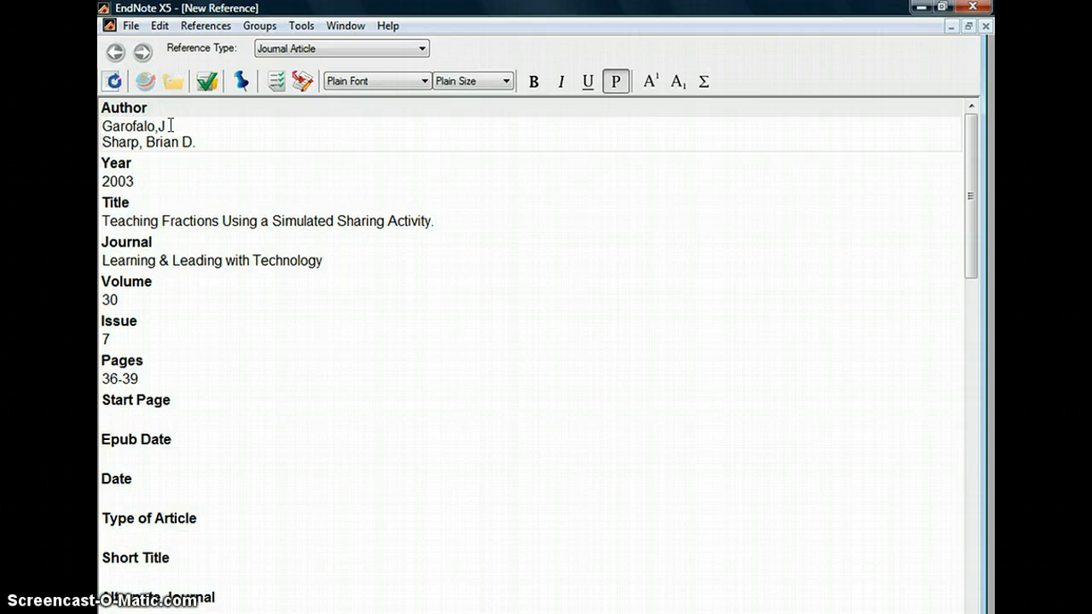
- Shorten the second author's given names to the initial B in the Author field, close the reference and save its changes
{"action": "left_click", "coordinate": [196, 142]}
{"action": "left_click", "coordinate": [149, 142]}
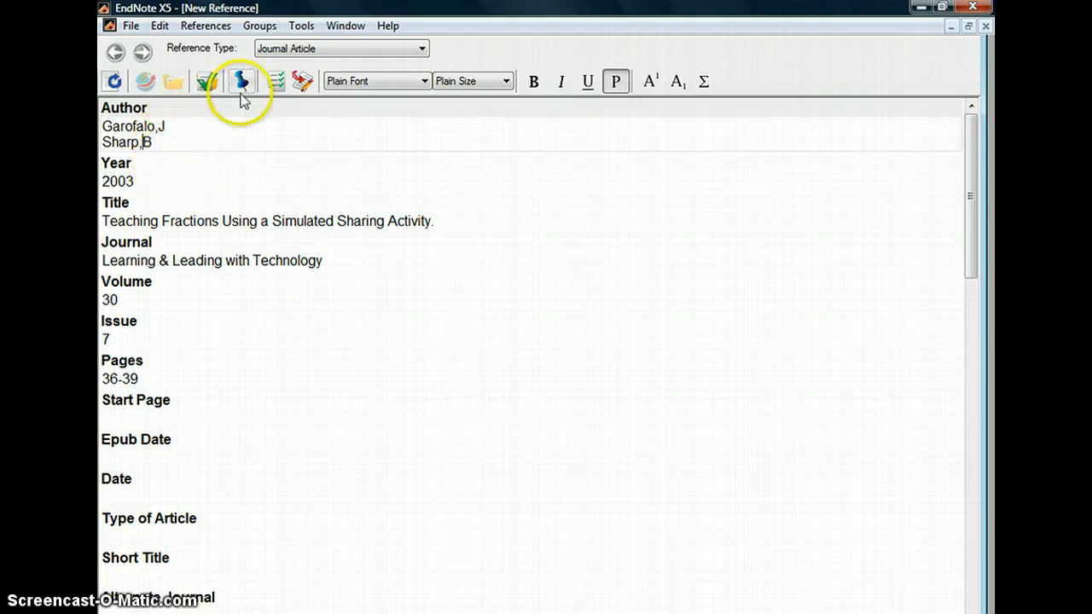
{"action": "left_click", "coordinate": [987, 26]}
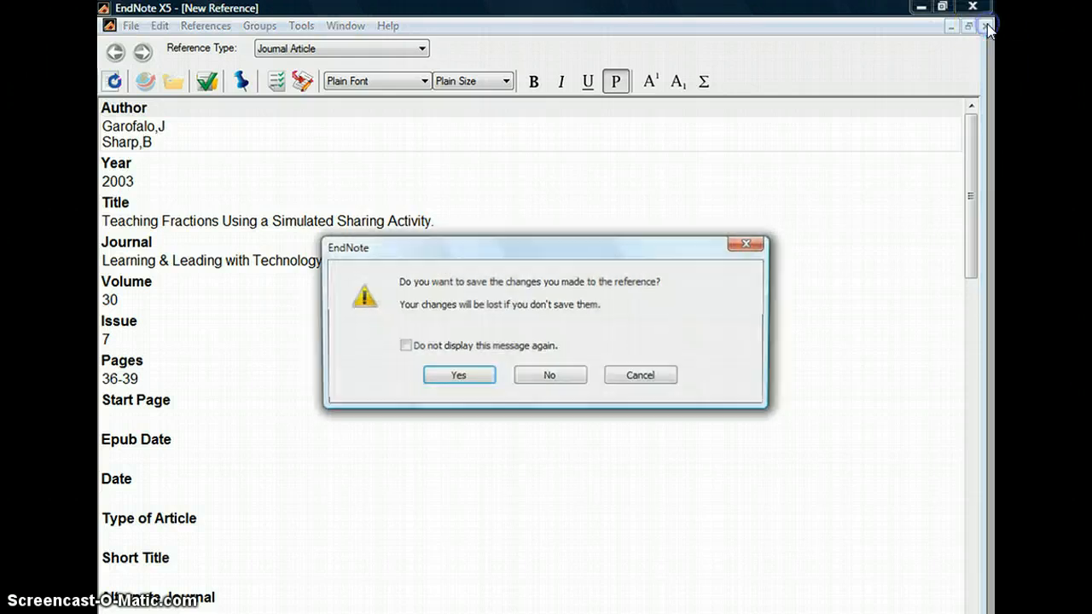
{"action": "left_click", "coordinate": [461, 376]}
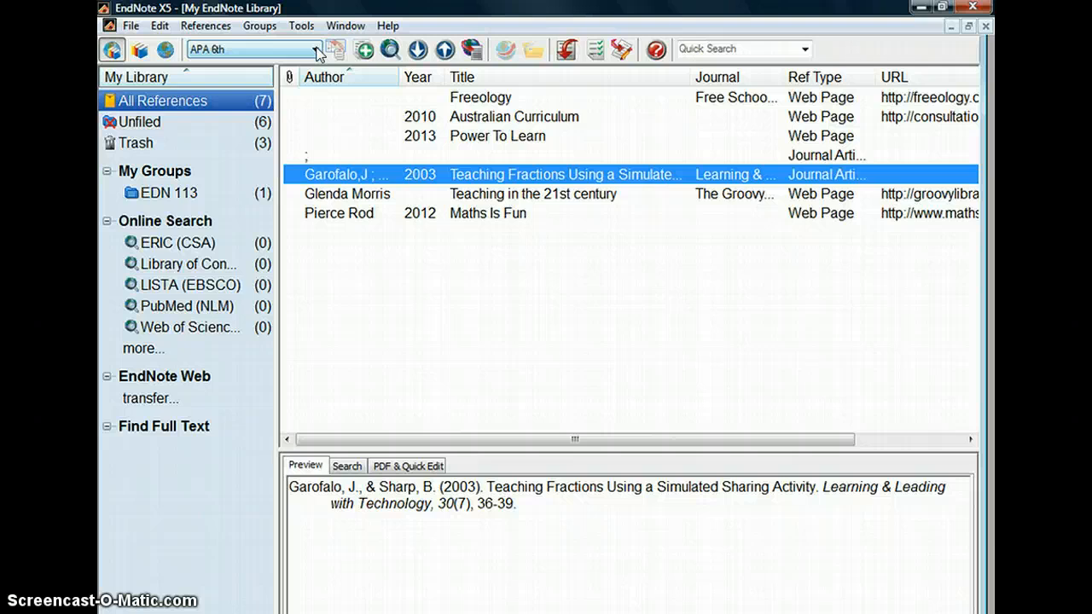
- Preview the selected reference in the Chicago 16th A output style and switch the style back to APA 6th
{"action": "left_click_drag", "start_coordinate": [317, 53], "coordinate": [239, 116]}
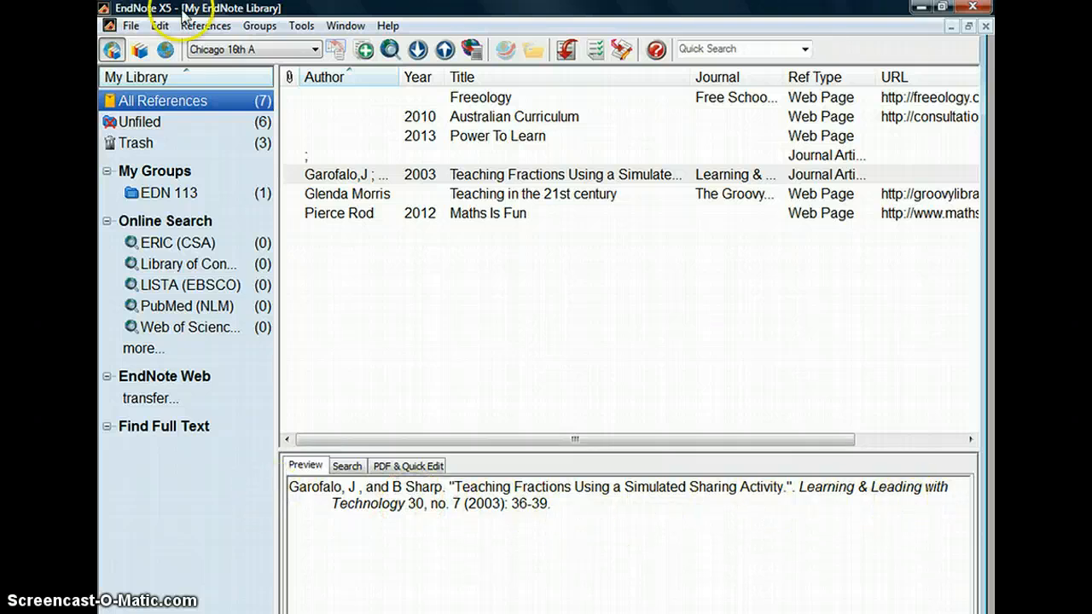
{"action": "left_click_drag", "start_coordinate": [307, 50], "coordinate": [227, 91]}
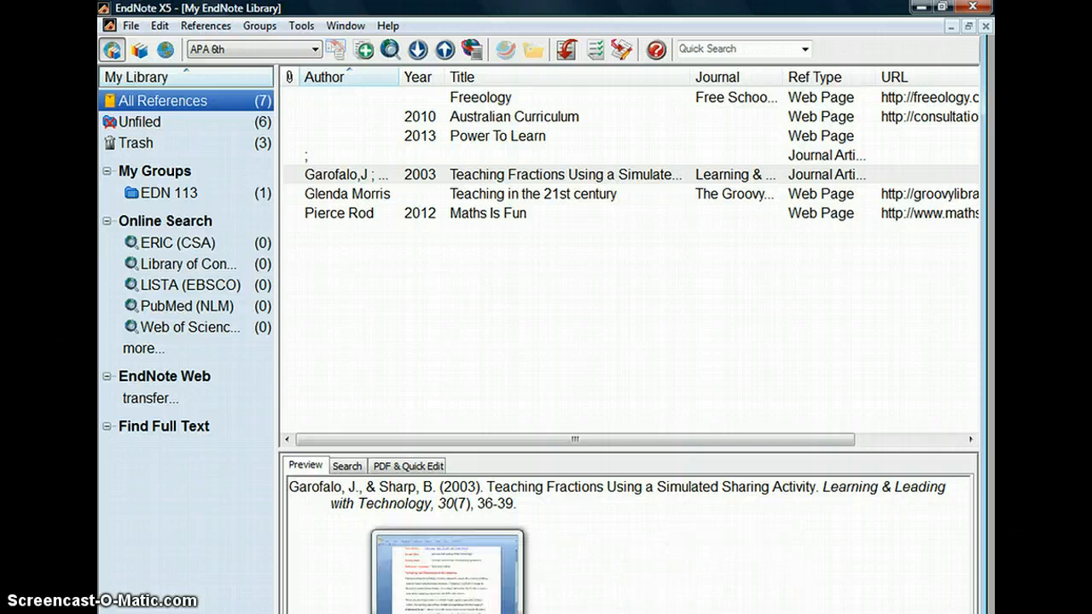
- Switch to the Word document and insert the "Teaching Fractions" article citation after the quote ending "divisions and fractions", displayed as Author (Year)
{"action": "left_click", "coordinate": [449, 613]}
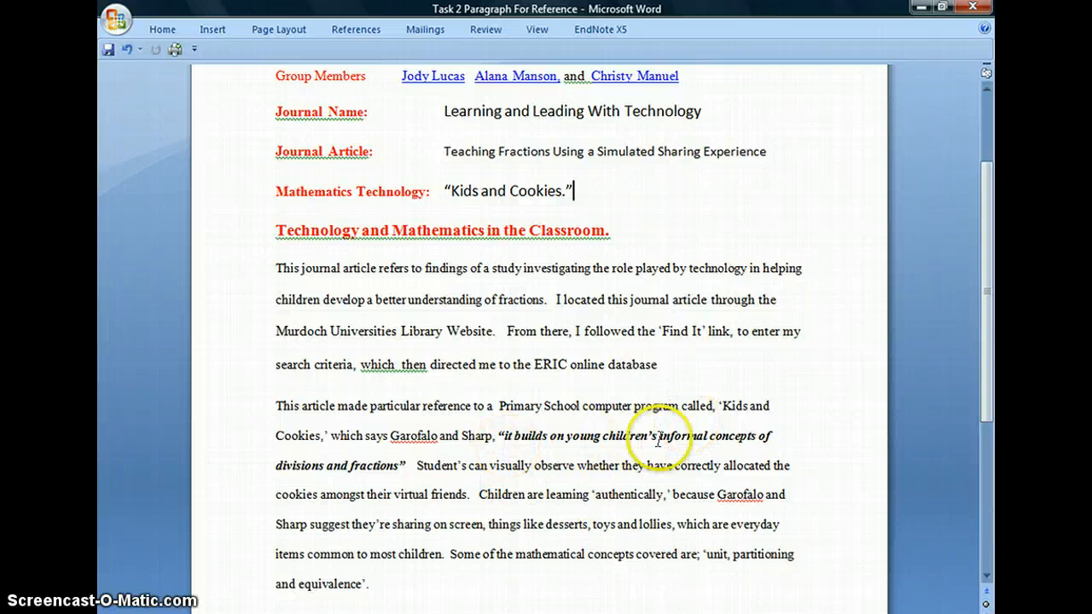
{"action": "double_click", "coordinate": [406, 465]}
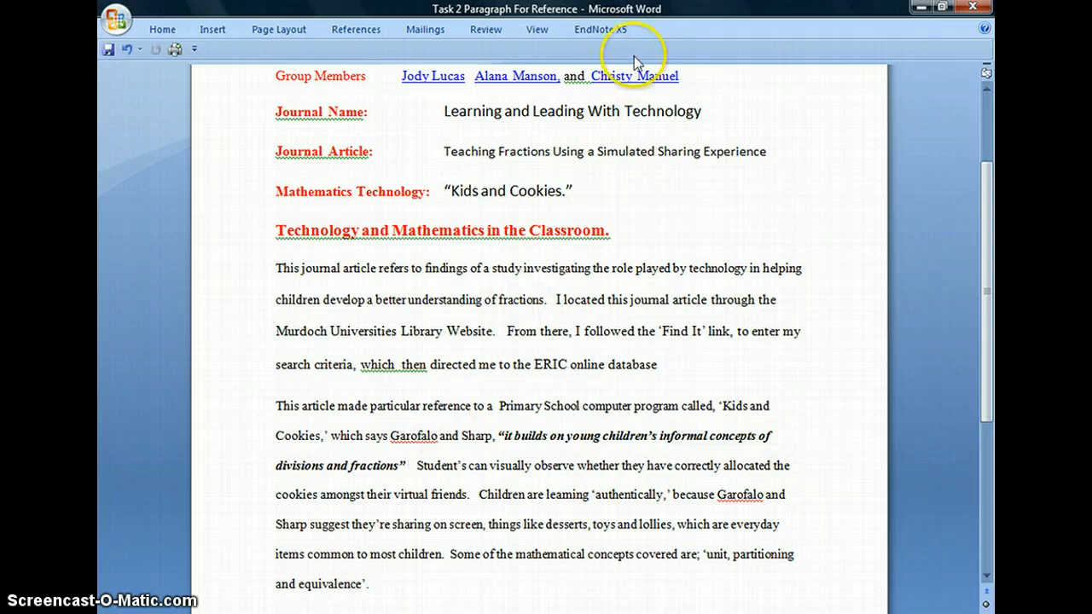
{"action": "left_click", "coordinate": [609, 32]}
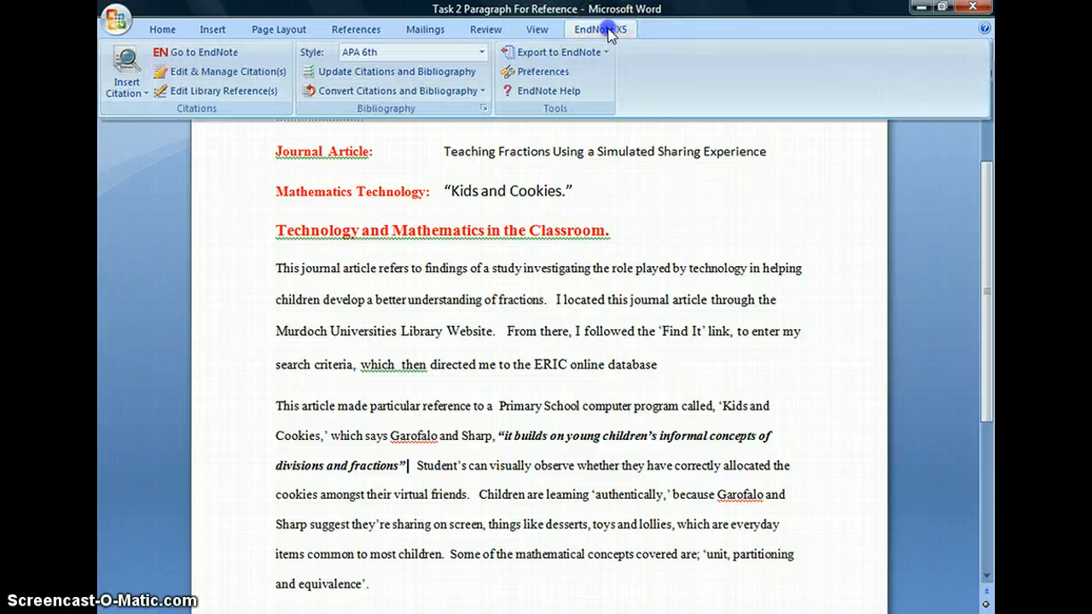
{"action": "left_click", "coordinate": [127, 61]}
{"action": "key", "text": "Return"}
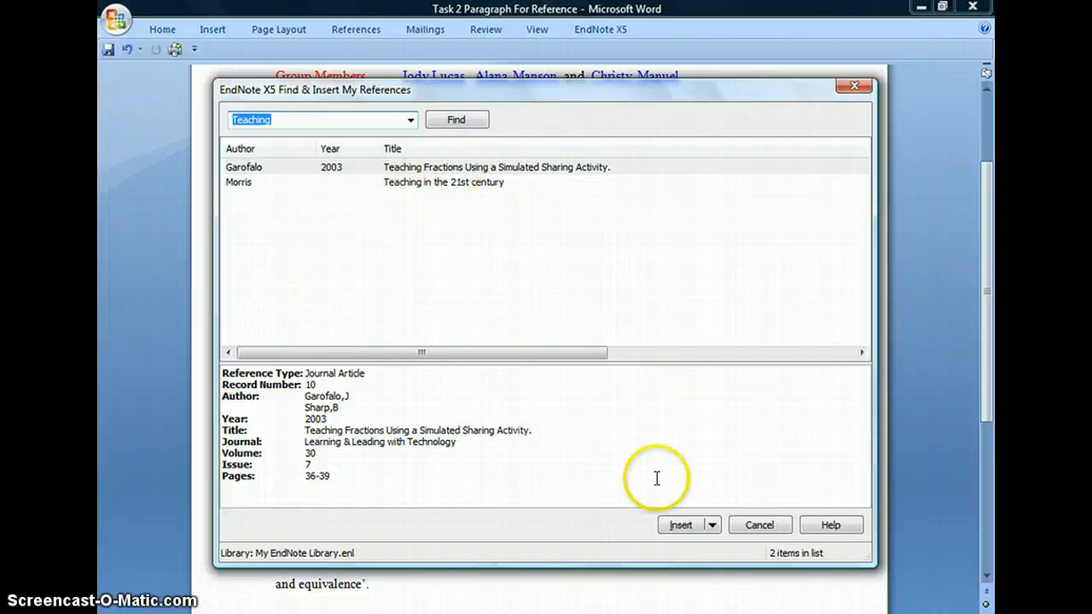
{"action": "left_click", "coordinate": [712, 524]}
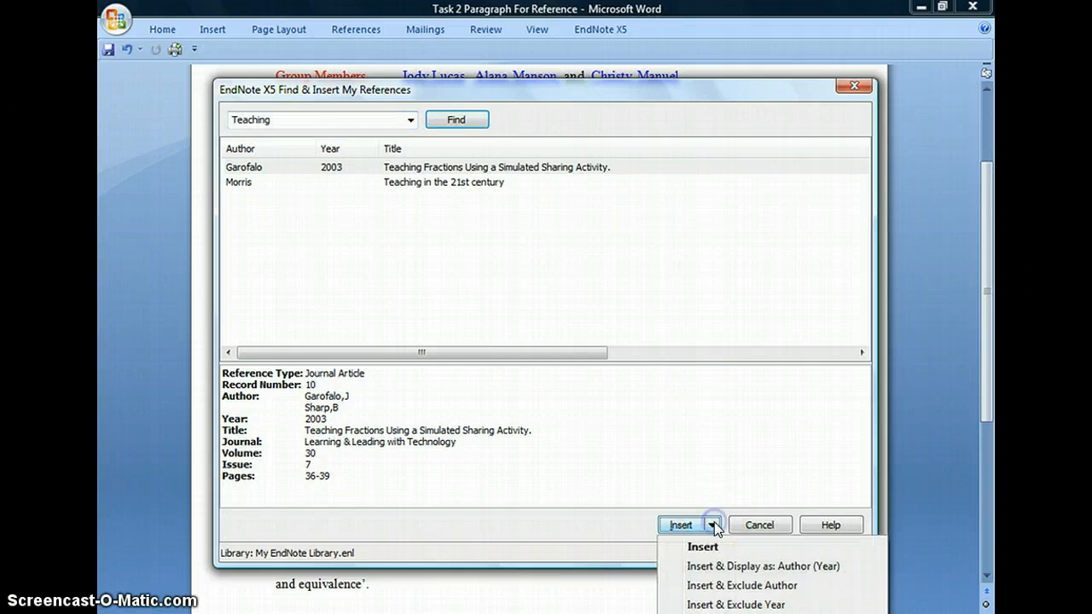
{"action": "left_click", "coordinate": [808, 566]}
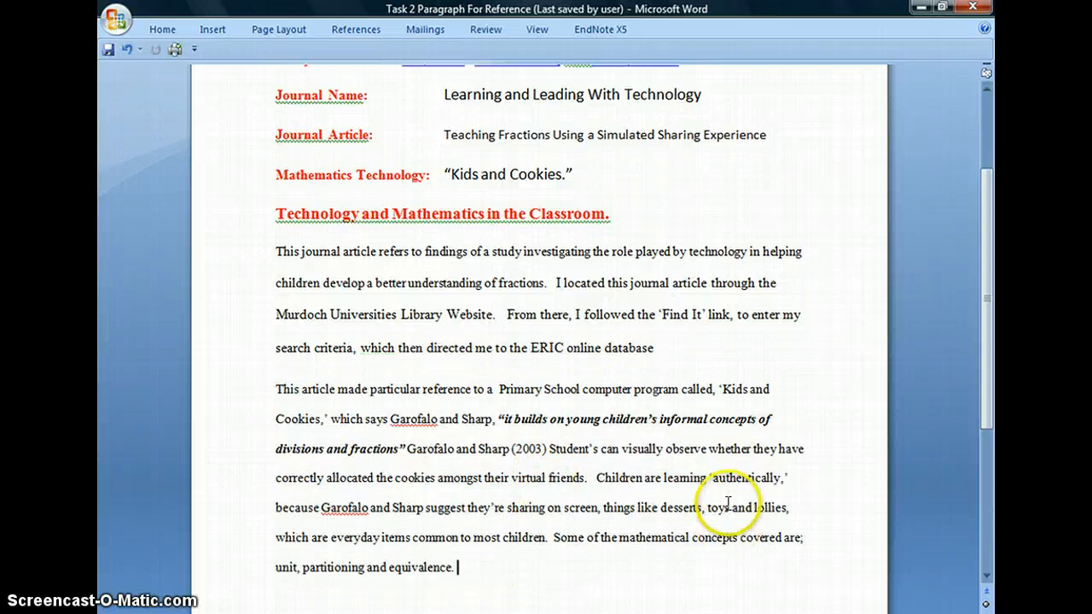
- Edit the citation after the quote ending "divisions and fractions" to include page number 37
{"action": "scroll", "coordinate": [728, 501], "scroll_direction": "down", "scroll_amount": 1}
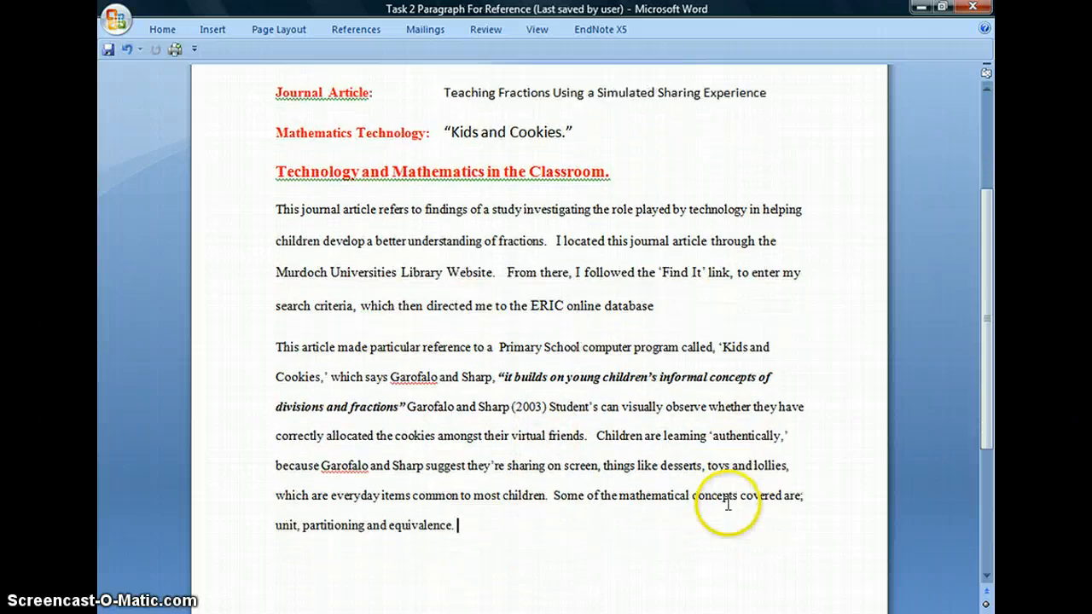
{"action": "scroll", "coordinate": [728, 504], "scroll_direction": "down", "scroll_amount": 2}
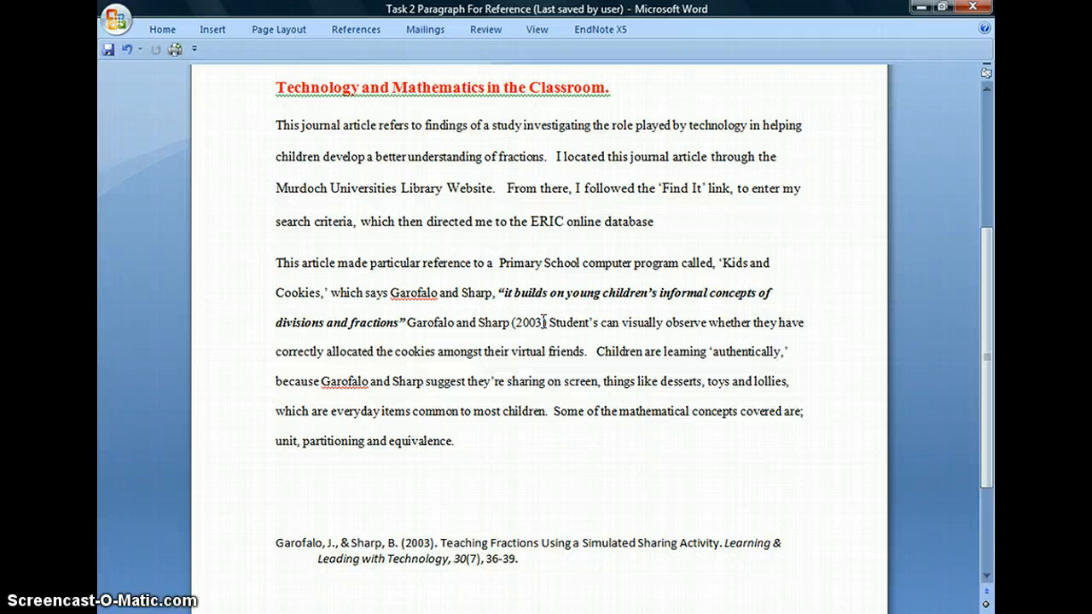
{"action": "left_click", "coordinate": [601, 31]}
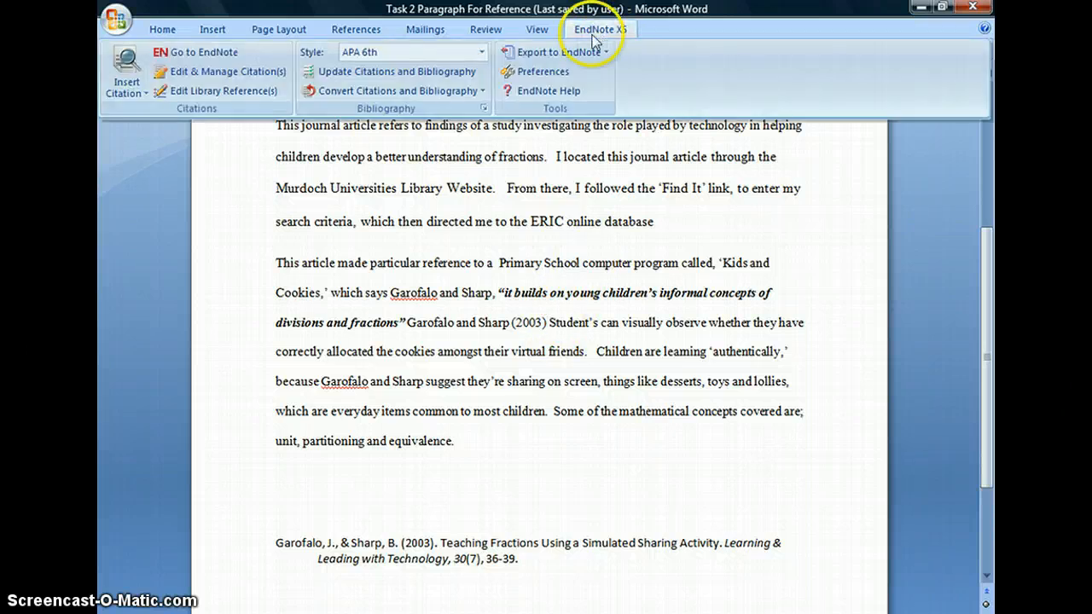
{"action": "left_click", "coordinate": [547, 323]}
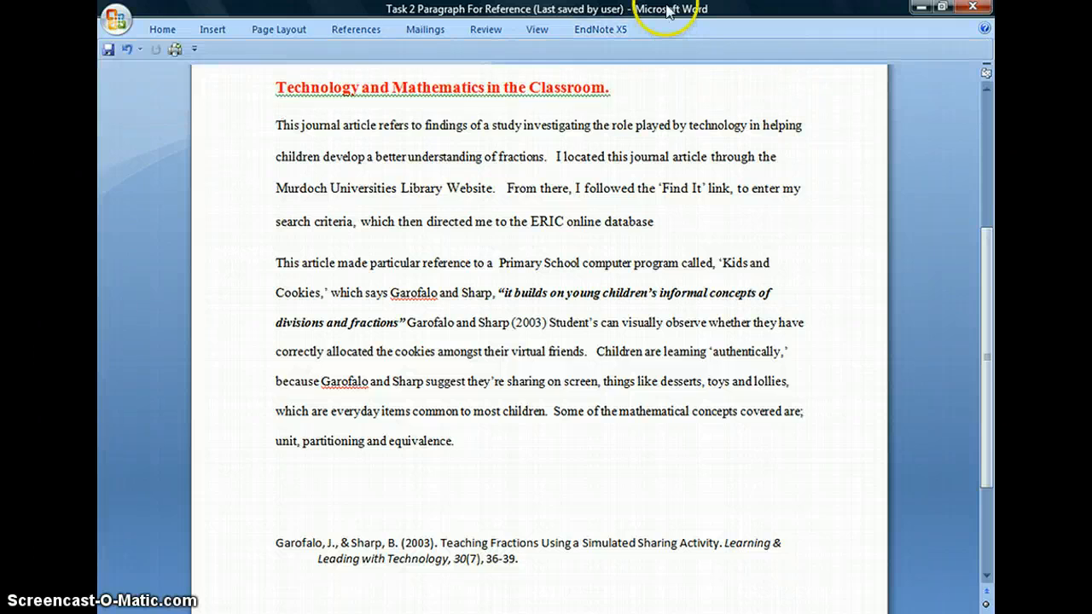
{"action": "left_click", "coordinate": [597, 32]}
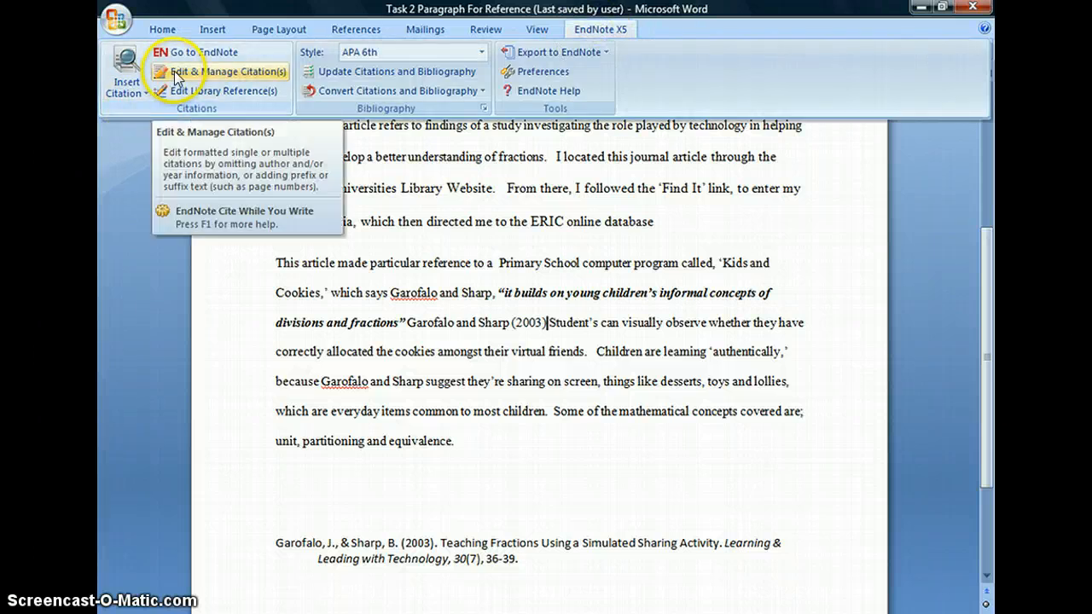
{"action": "left_click", "coordinate": [219, 73]}
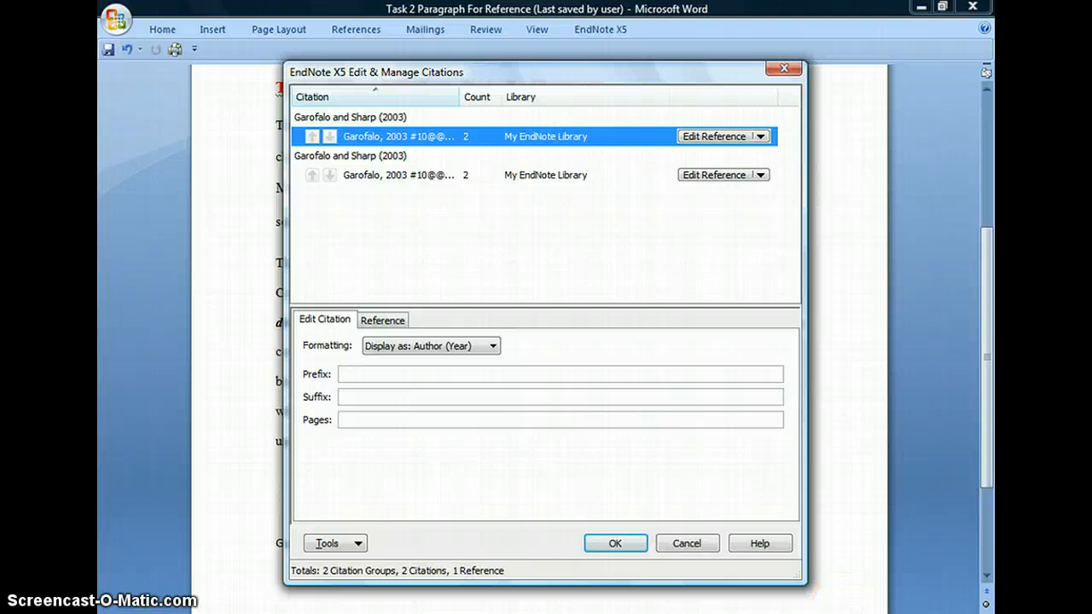
{"action": "left_click", "coordinate": [350, 424]}
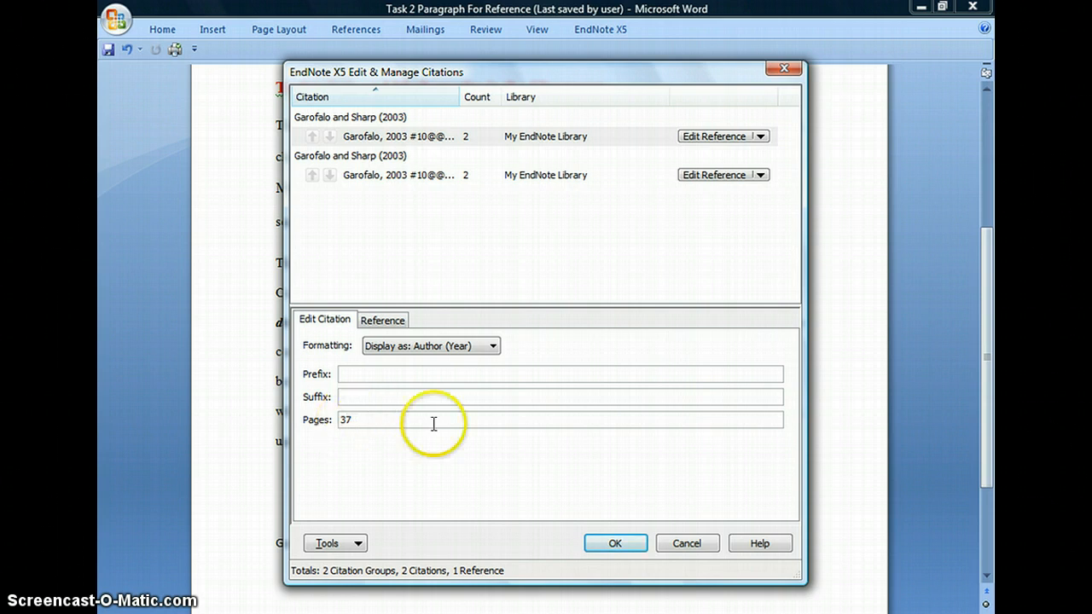
{"action": "left_click", "coordinate": [614, 542]}
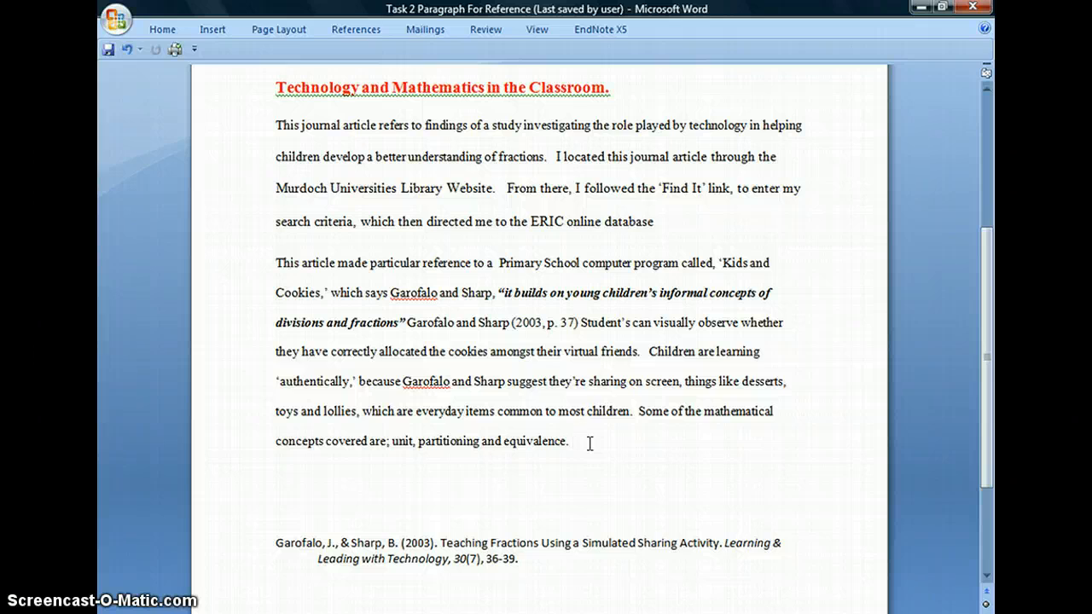
- Insert the "Teaching Fractions" article citation with the author excluded at the paragraph's end, after "unit, partitioning and equivalence."
{"action": "left_click", "coordinate": [584, 446]}
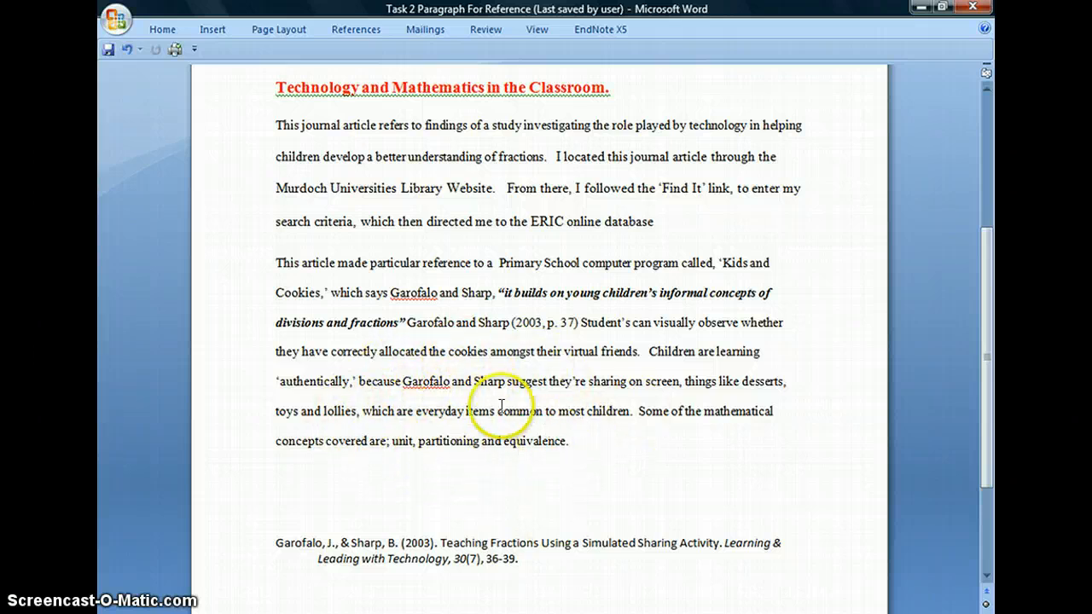
{"action": "left_click", "coordinate": [551, 321]}
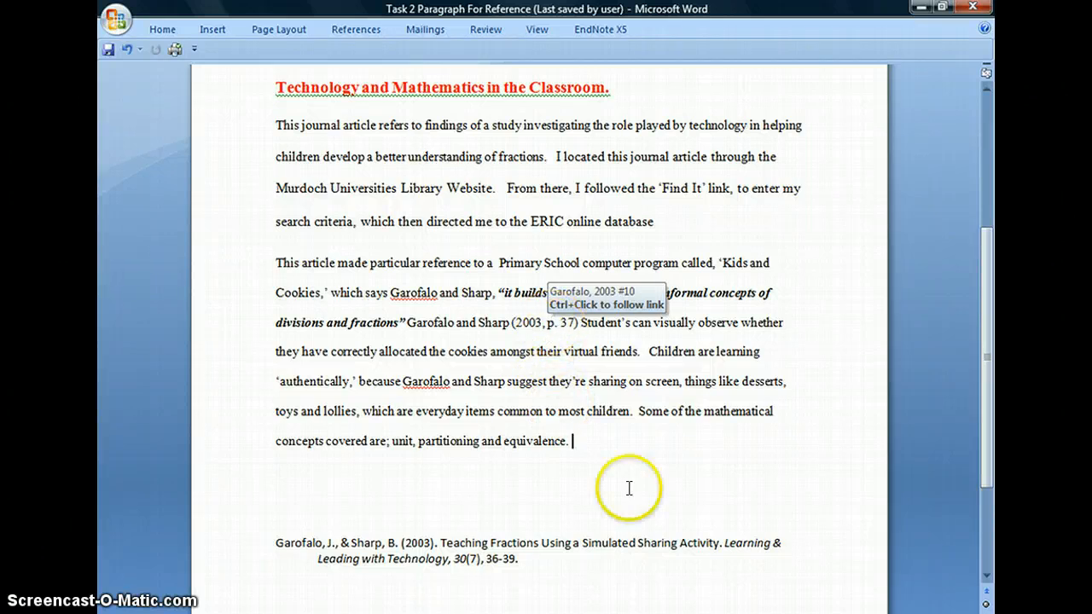
{"action": "left_click", "coordinate": [571, 440]}
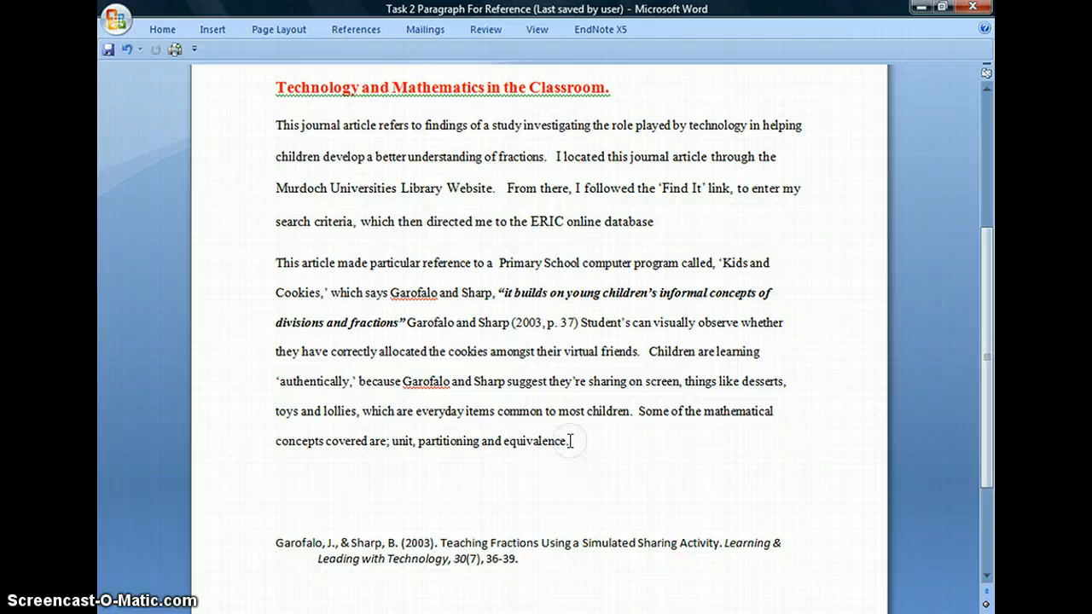
{"action": "left_click", "coordinate": [600, 32]}
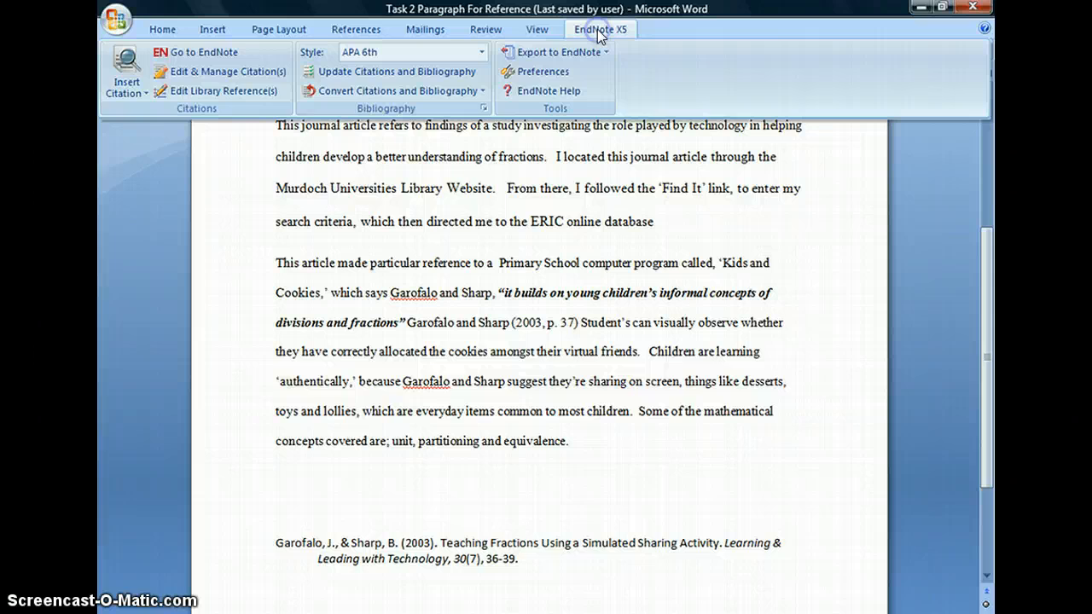
{"action": "left_click", "coordinate": [125, 62]}
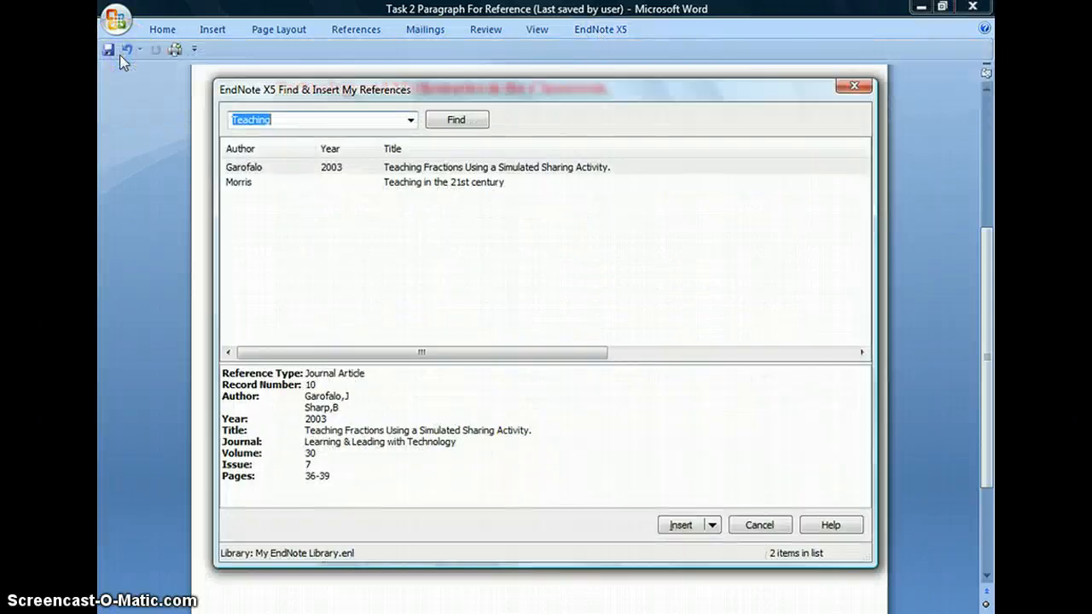
{"action": "left_click", "coordinate": [712, 525]}
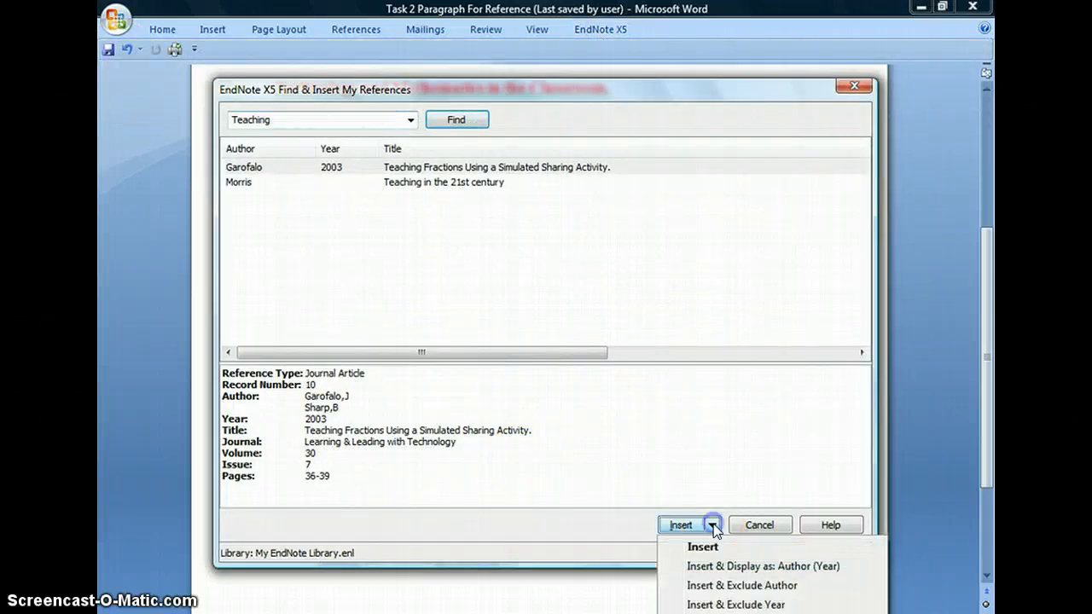
{"action": "left_click", "coordinate": [732, 586]}
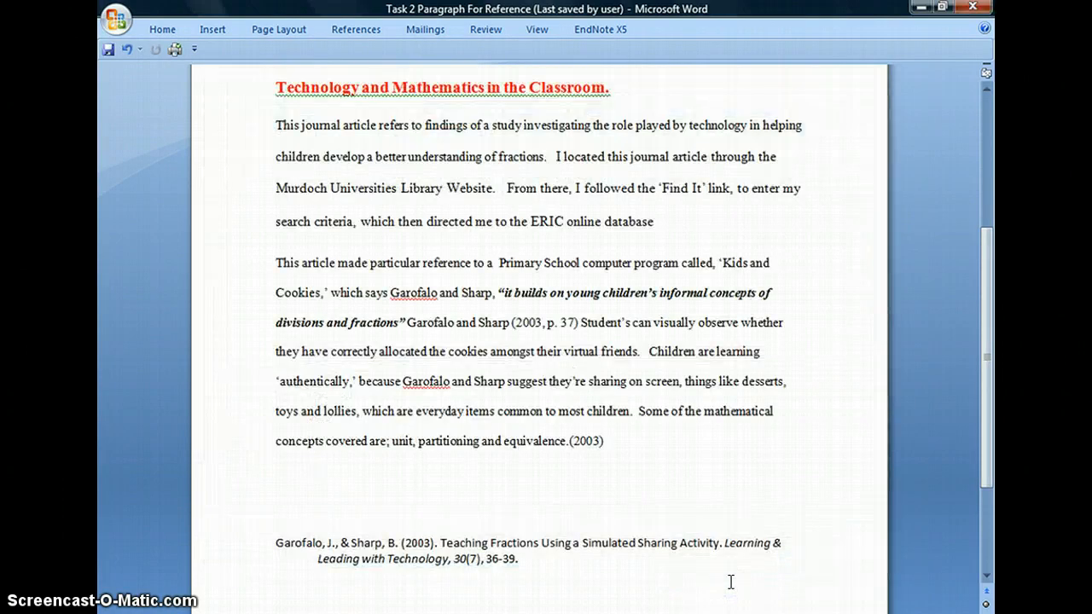
{"action": "left_click", "coordinate": [628, 468]}
{"action": "left_click", "coordinate": [702, 517]}
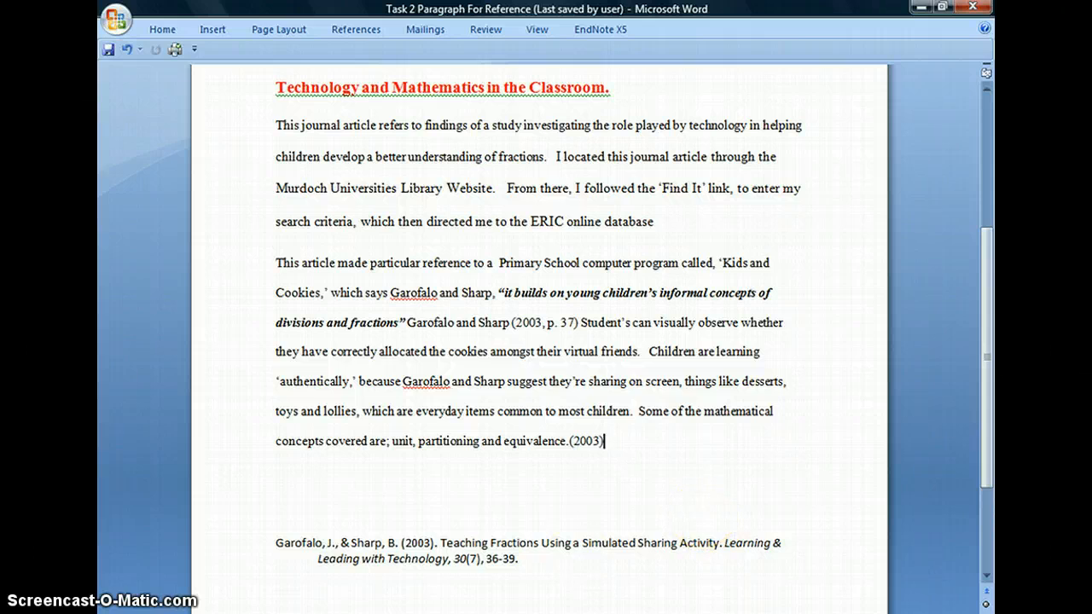